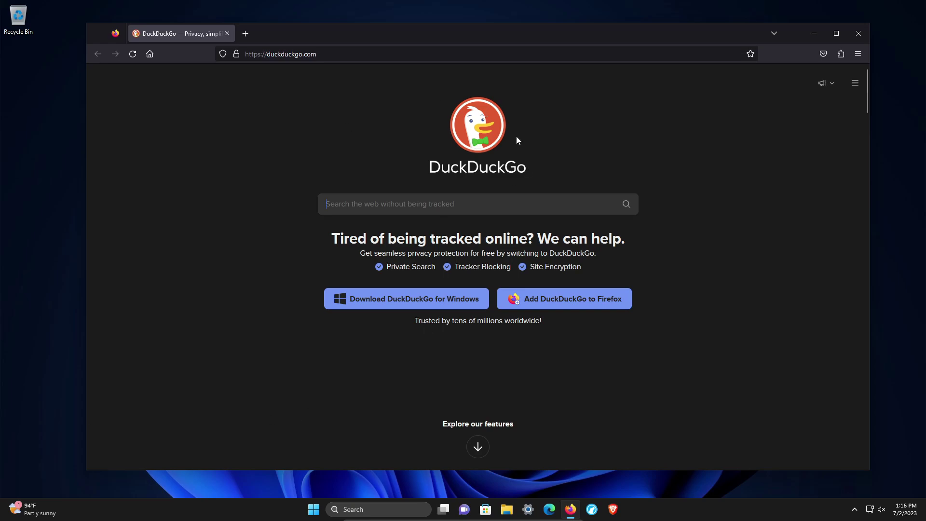
- Check via Help > About Firefox that version 114.0.2 (64-bit) is installed and up to date
click(859, 55)
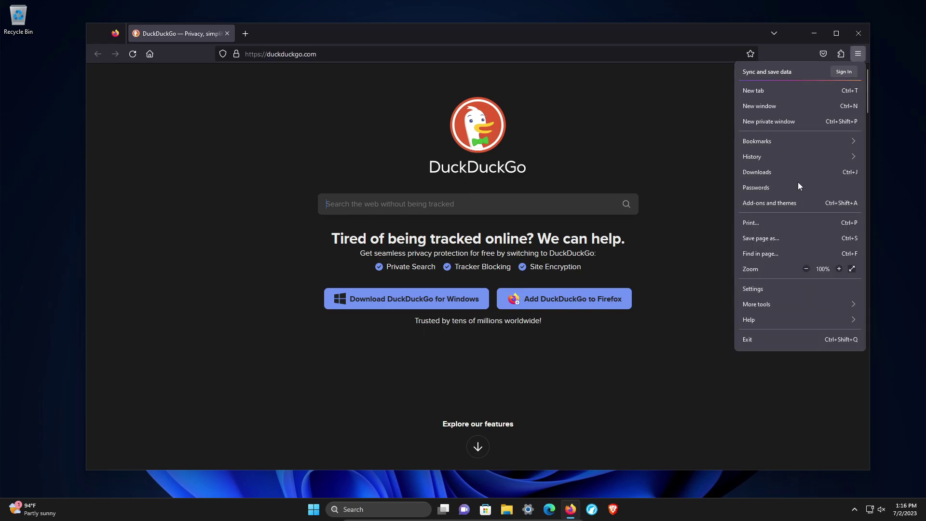
click(748, 319)
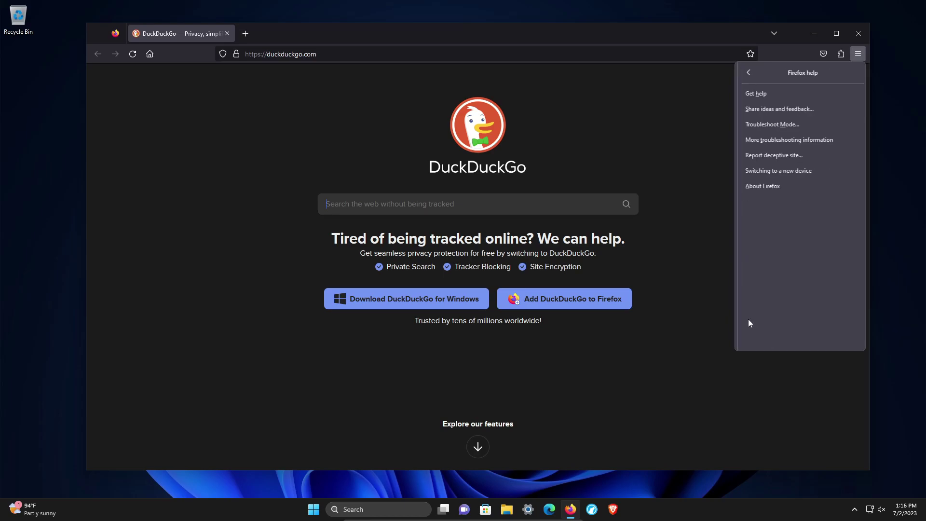
click(757, 186)
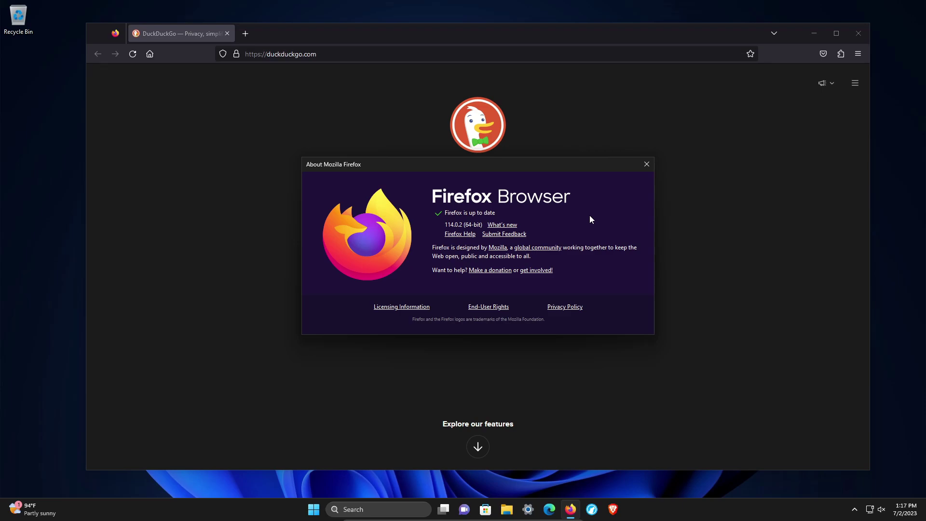
- In Settings > Search, confirm DuckDuckGo stays selected in the Default Search Engine dropdown
click(647, 165)
click(858, 54)
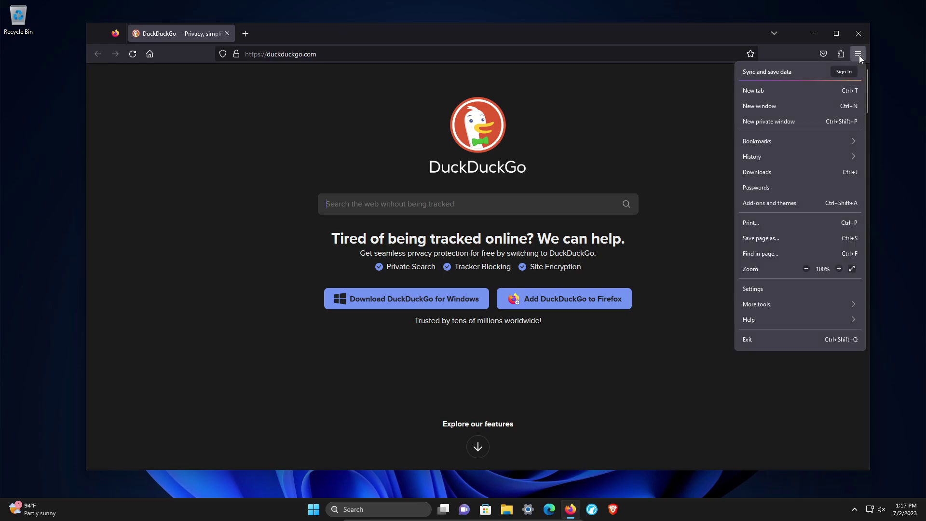
click(753, 289)
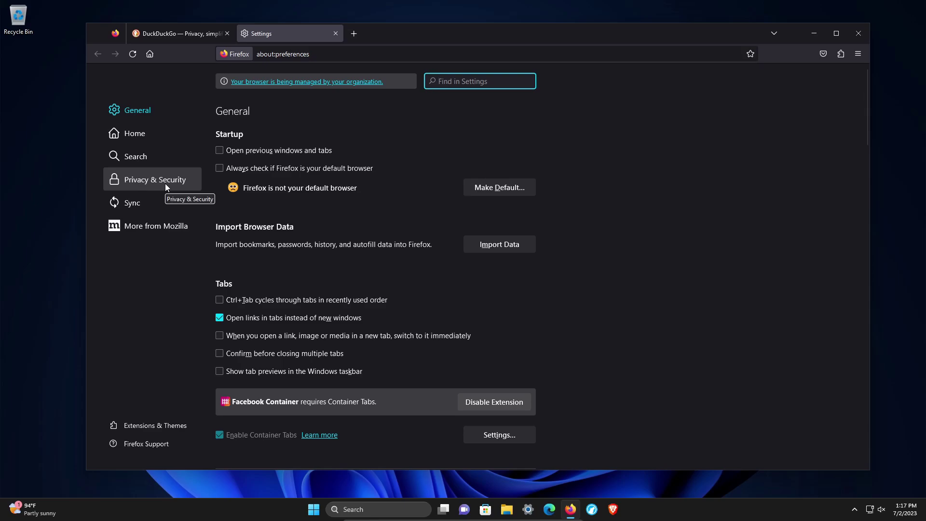
click(134, 158)
click(245, 274)
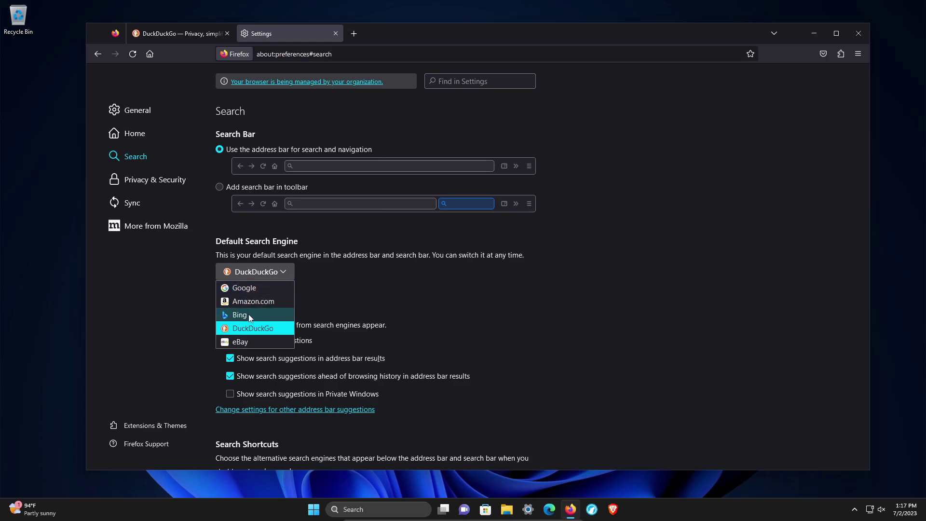
click(260, 328)
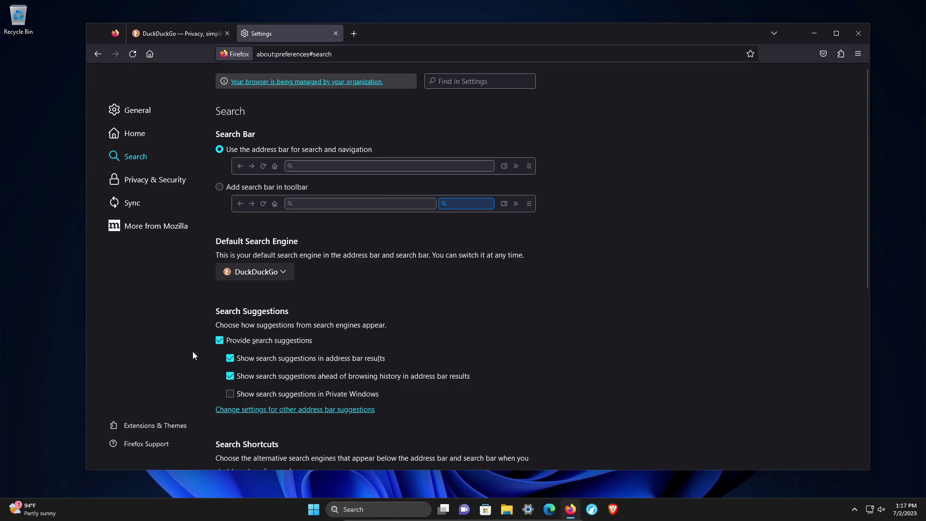
- Review Enhanced Tracking Protection in Privacy & Security, with Strict selected and its site-breakage warning
click(137, 179)
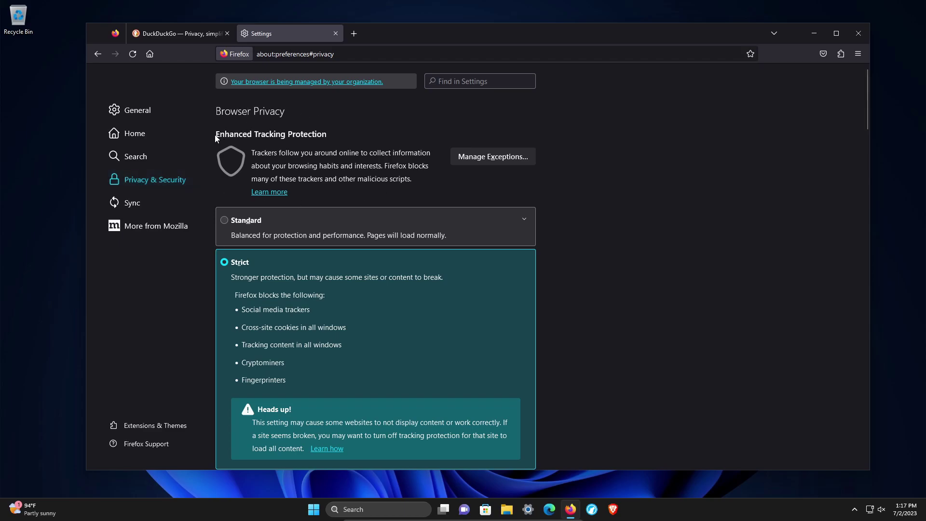
drag(327, 137, 217, 136)
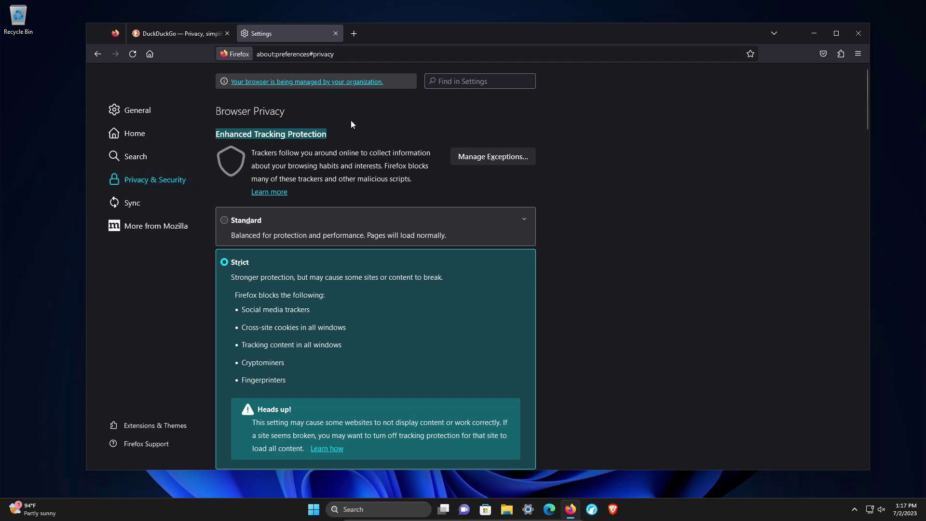
click(351, 121)
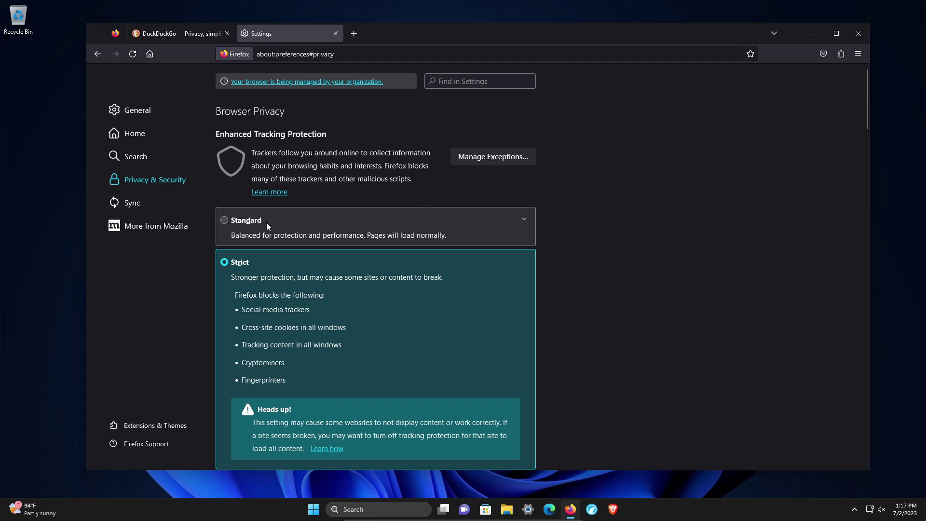
scroll(268, 222, down, 2)
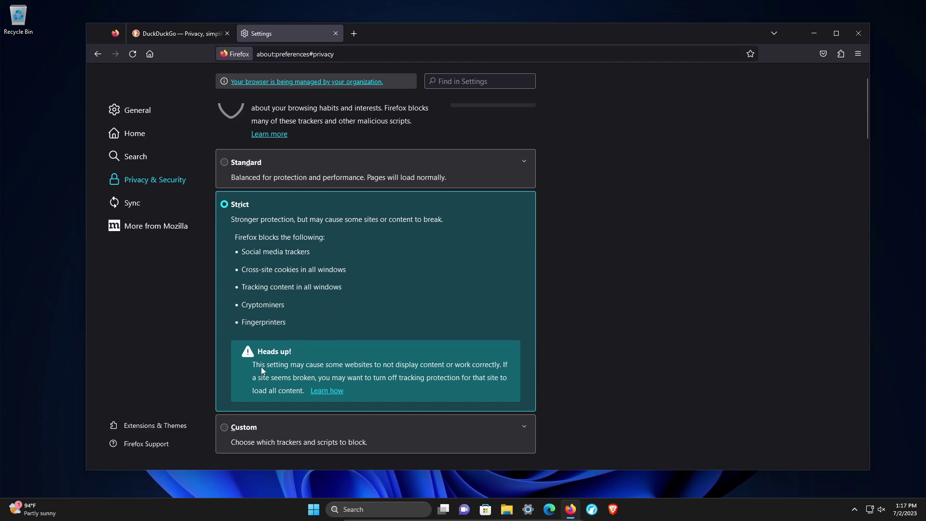
key(Tab)
drag(334, 366, 414, 367)
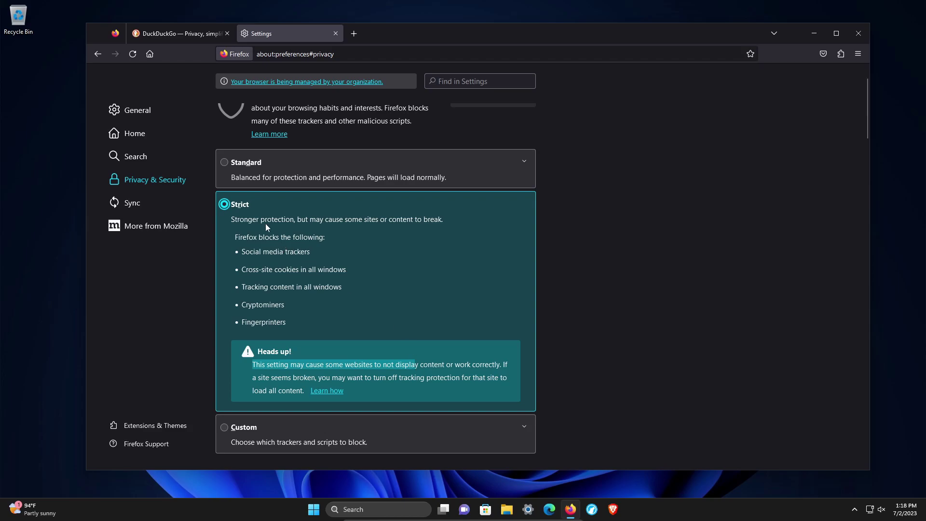
click(288, 212)
scroll(583, 246, down, 5)
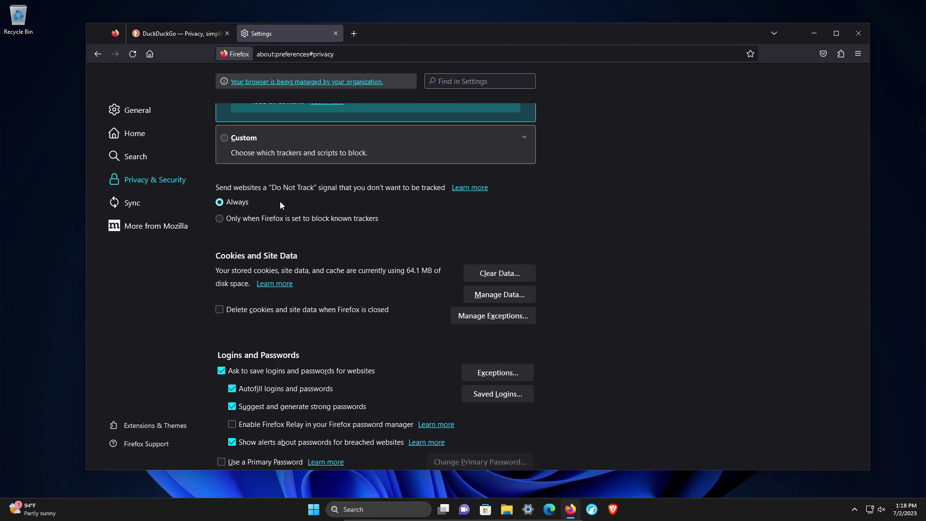
scroll(270, 202, down, 1)
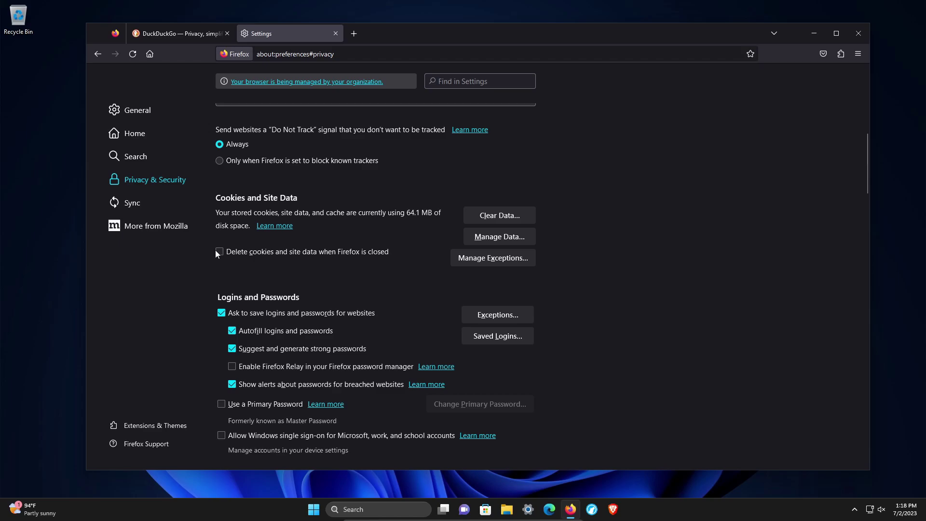
scroll(215, 249, down, 6)
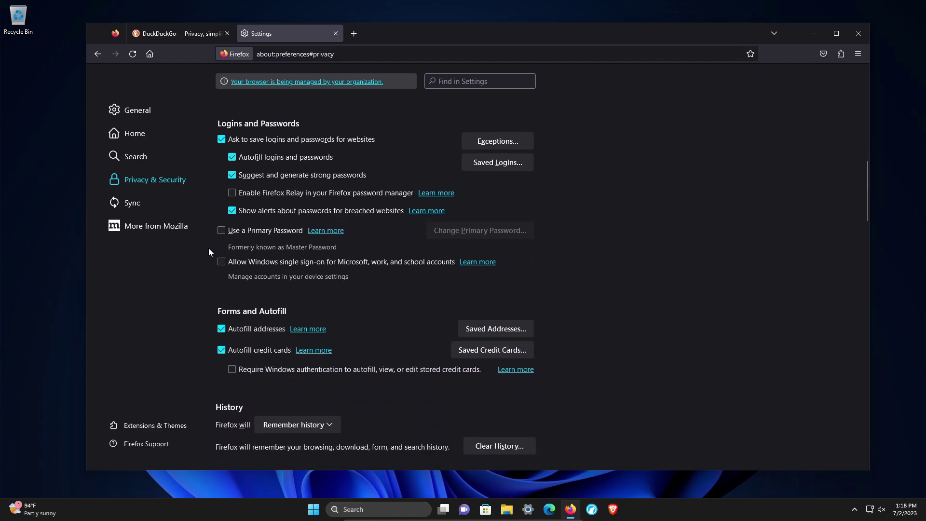
click(293, 310)
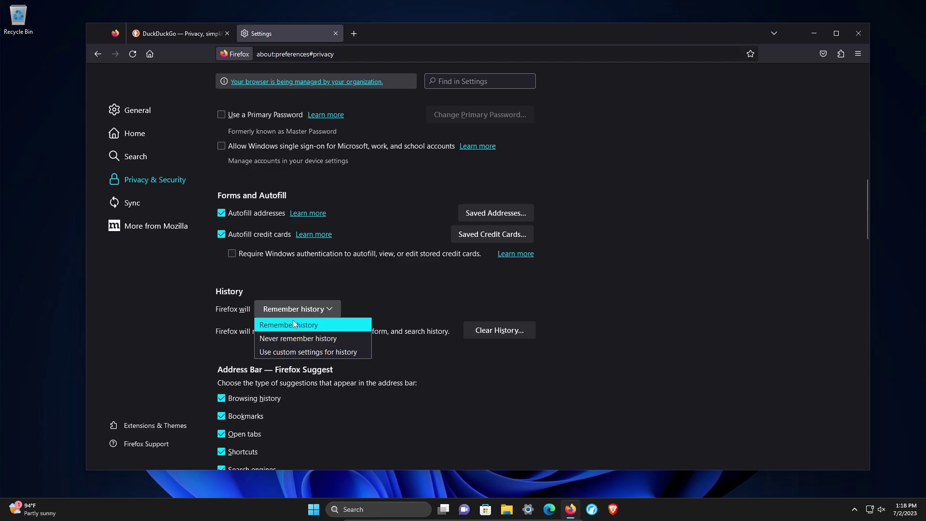
click(221, 311)
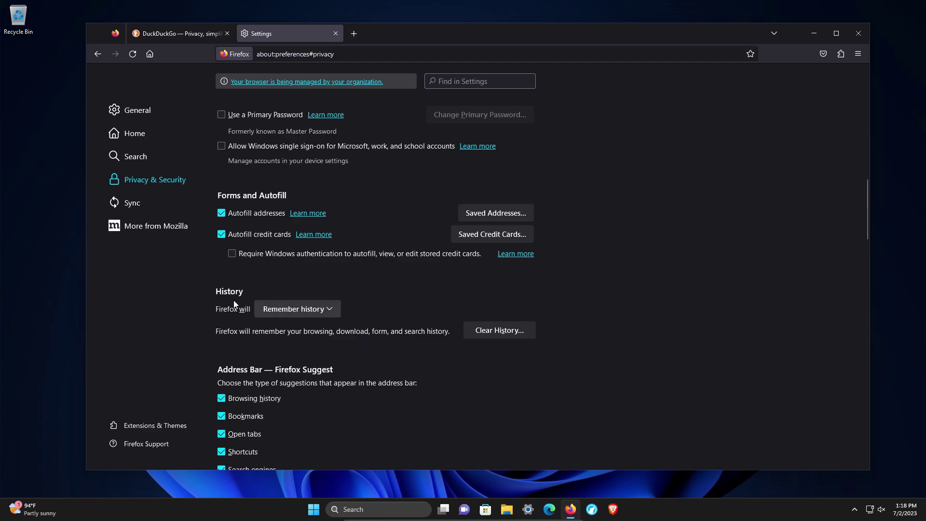
scroll(231, 299, up, 6)
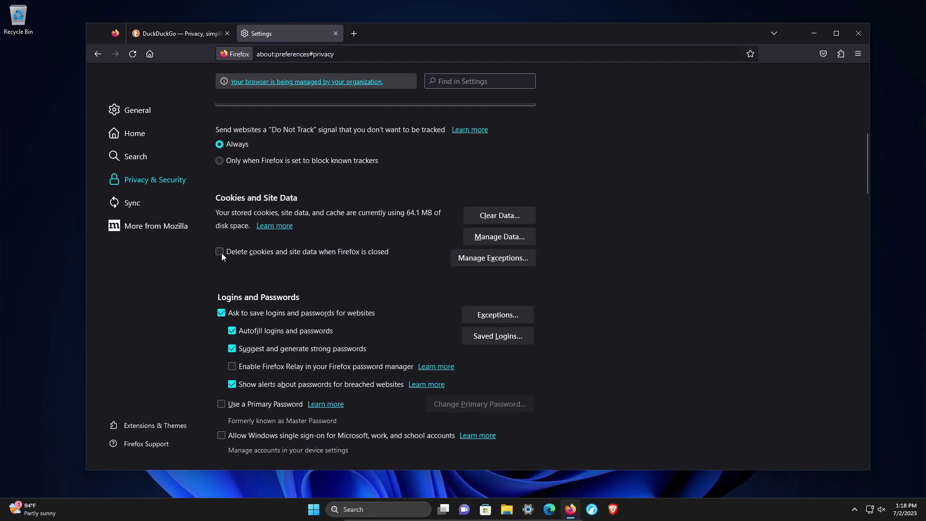
click(858, 53)
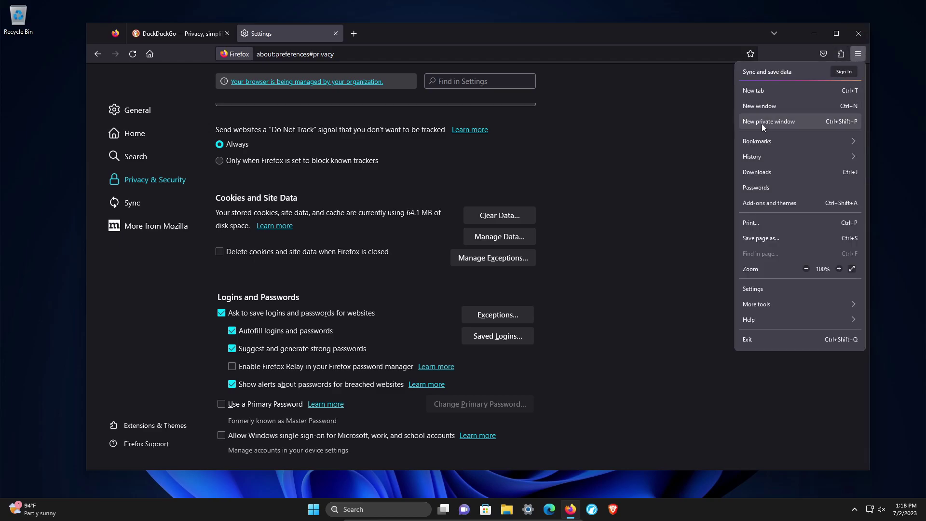
click(592, 161)
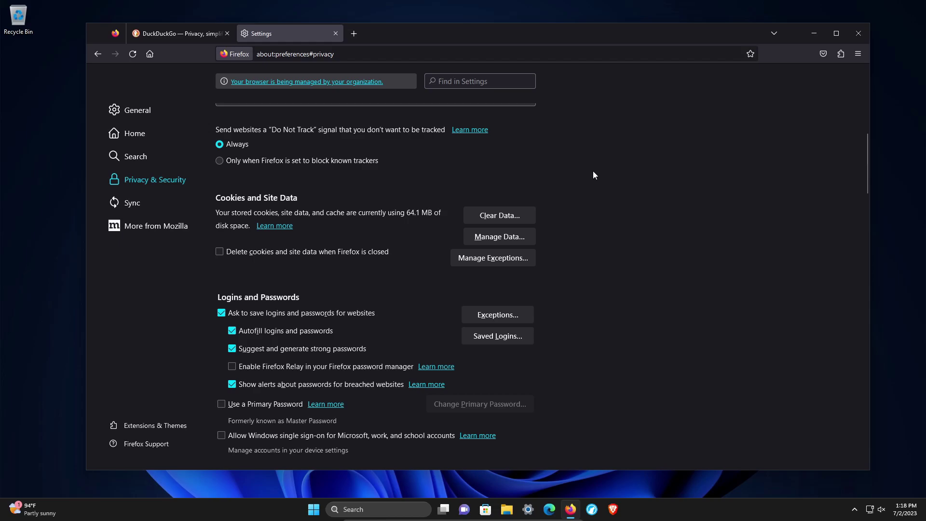
click(853, 56)
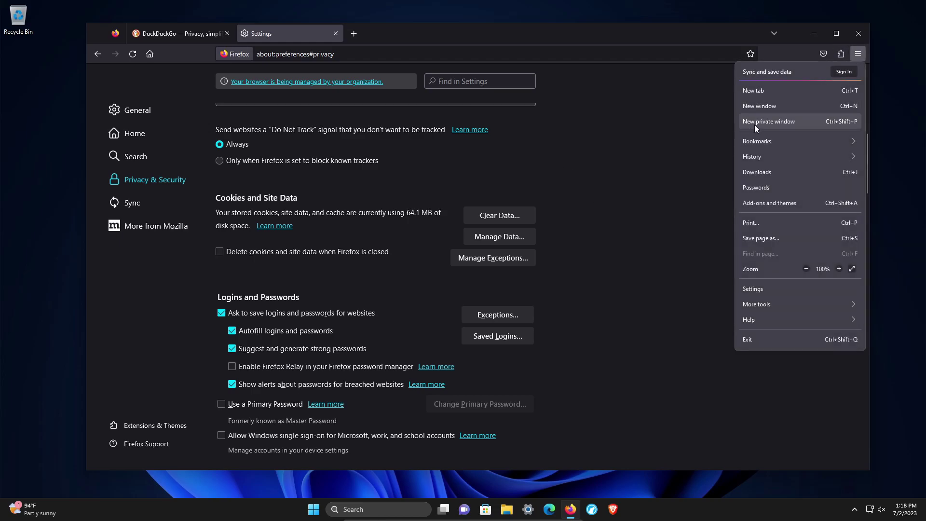
click(627, 143)
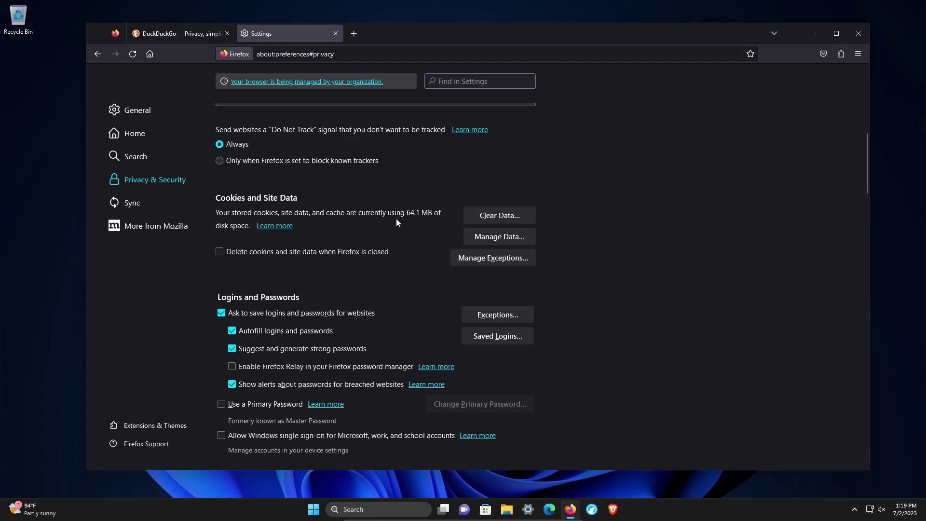
scroll(396, 213, down, 3)
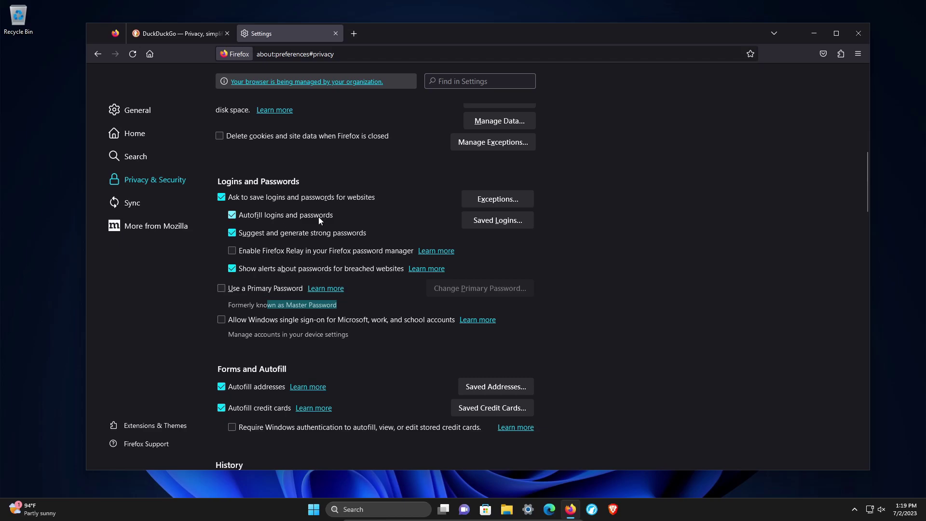
scroll(319, 217, down, 4)
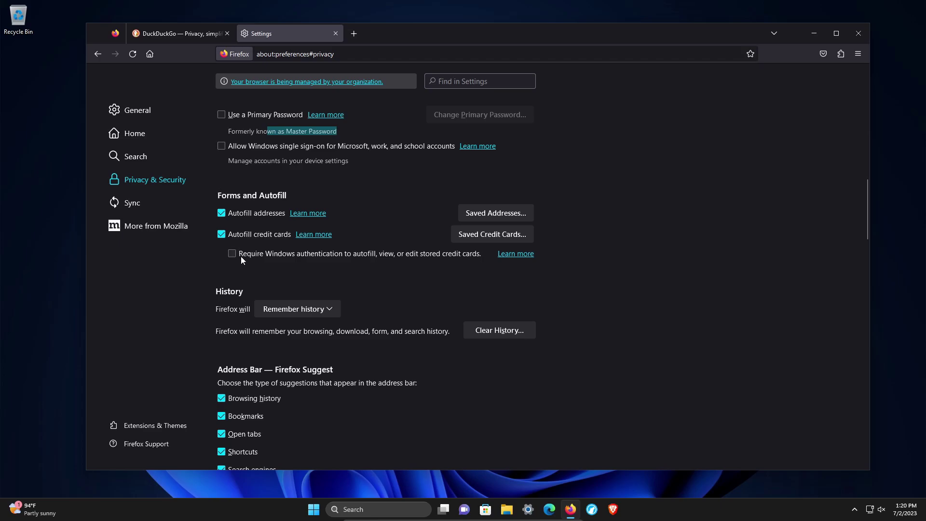
- Look over the history-keeping choices without changing them
scroll(205, 248, down, 2)
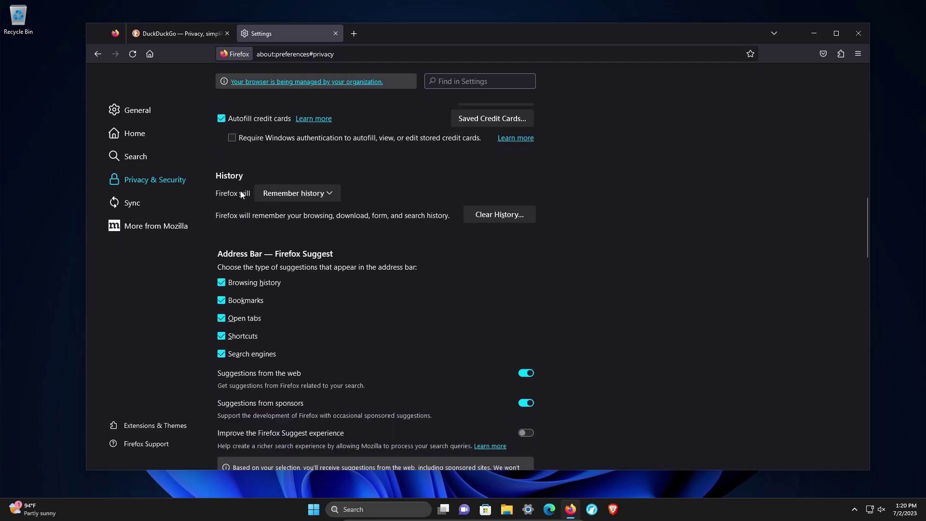
click(322, 194)
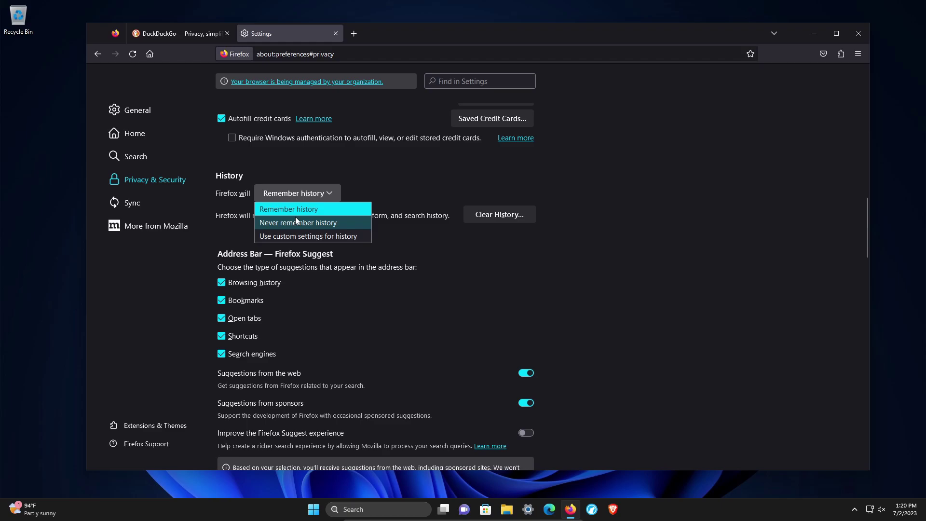
click(369, 178)
- Open the Clear All History dialog and dismiss it without erasing anything
click(495, 215)
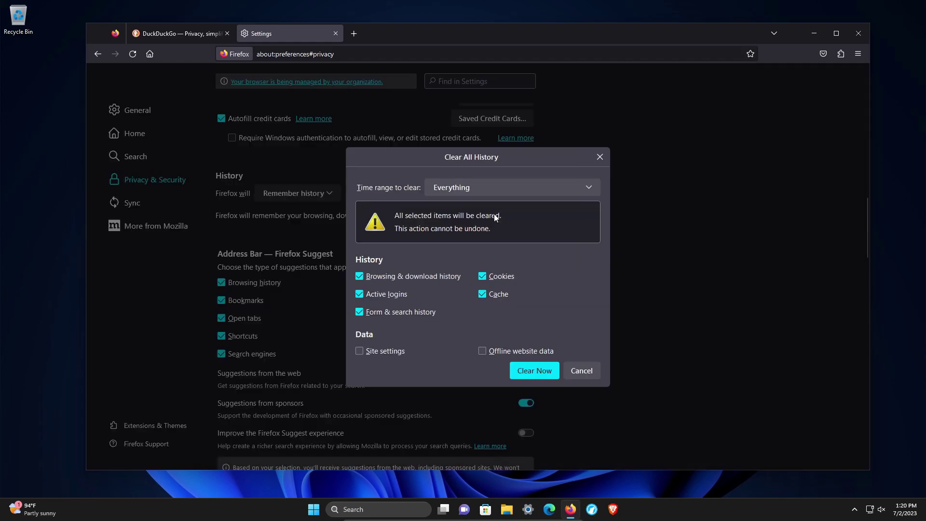
click(600, 157)
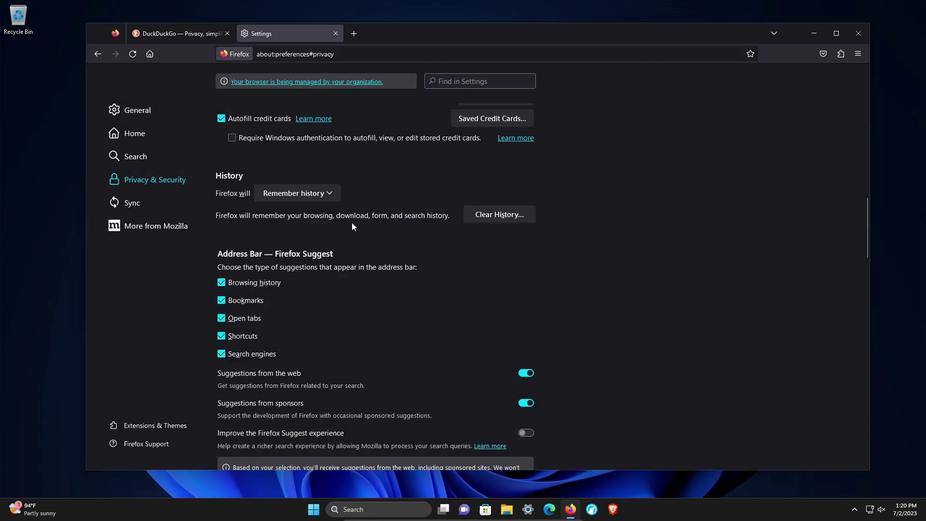
scroll(304, 232, down, 2)
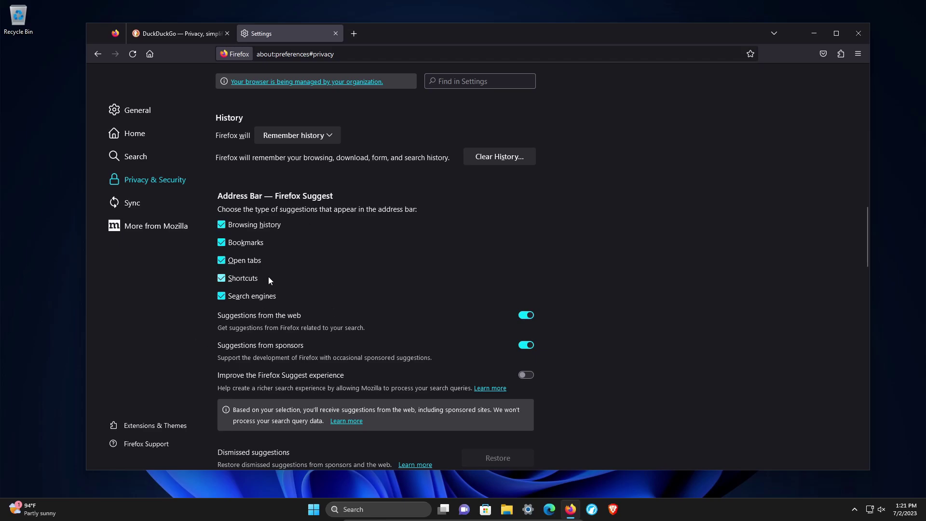
- Close the main menu and review the 'Improve the Firefox Suggest experience' setting, leaving it off
click(859, 54)
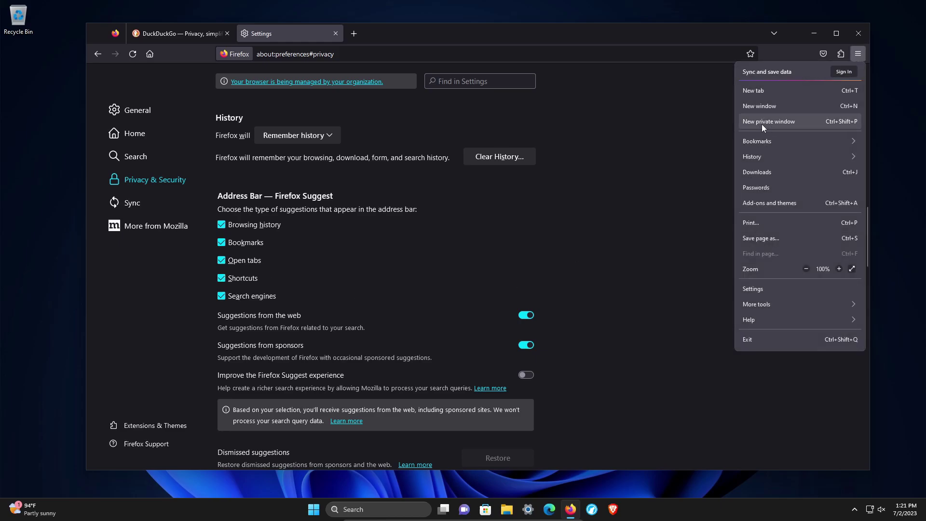
click(542, 230)
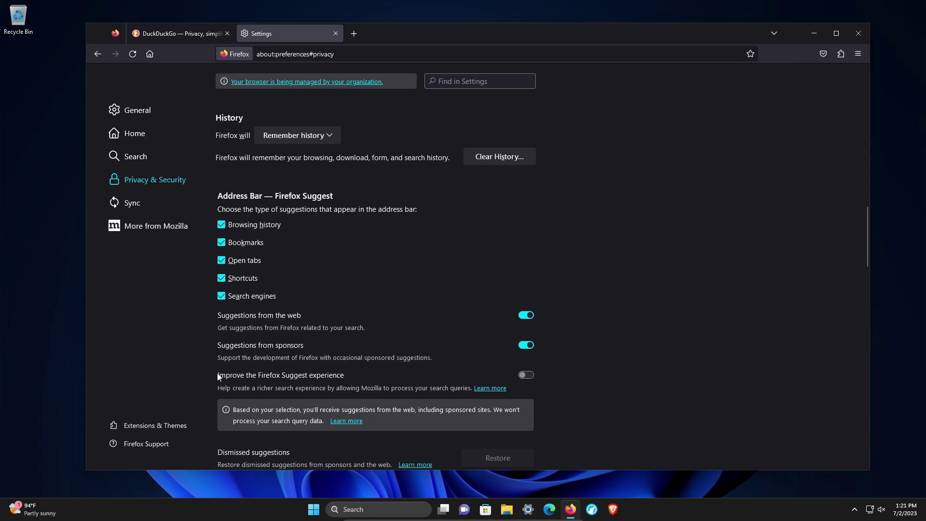
drag(220, 376, 325, 376)
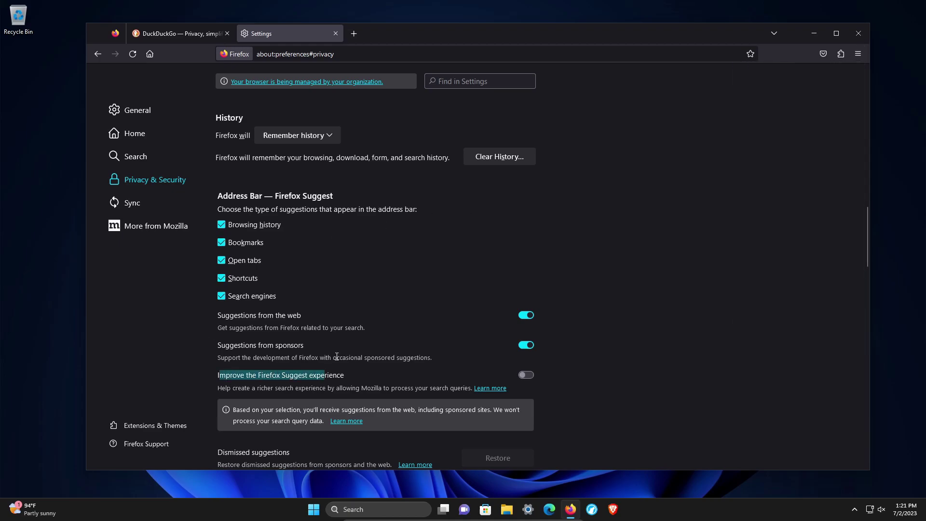
scroll(326, 374, down, 1)
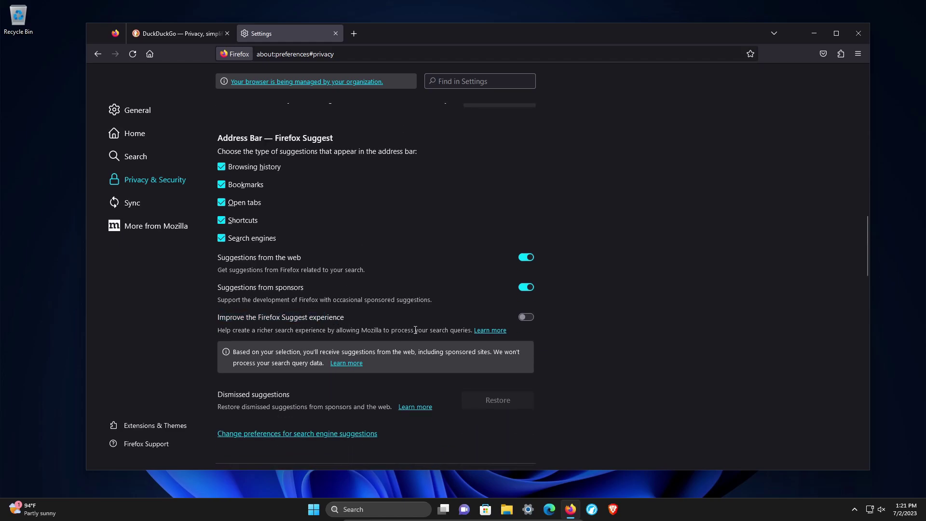
drag(374, 330, 460, 330)
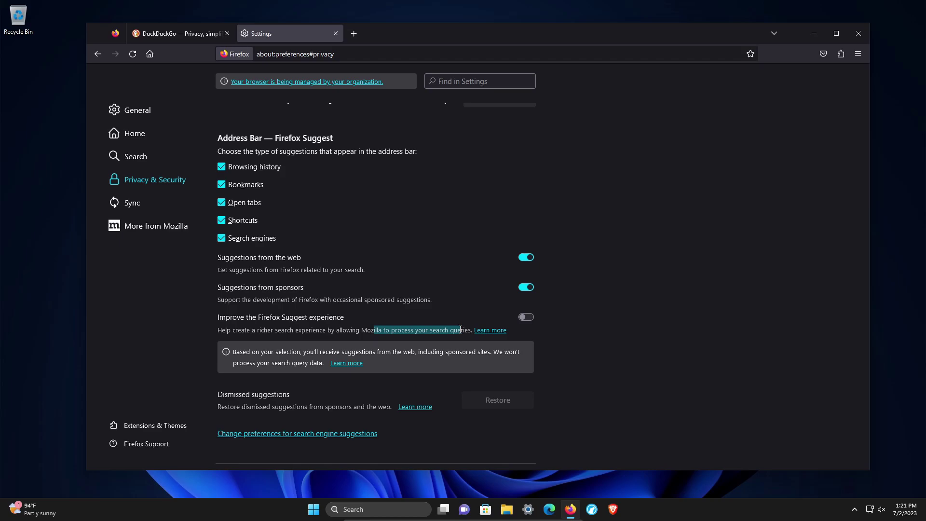
drag(259, 330, 316, 330)
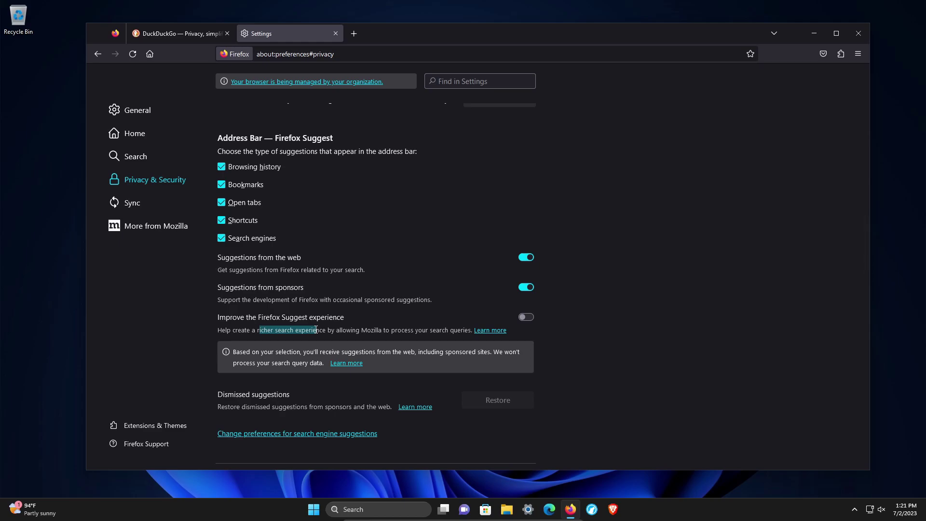
scroll(316, 330, down, 2)
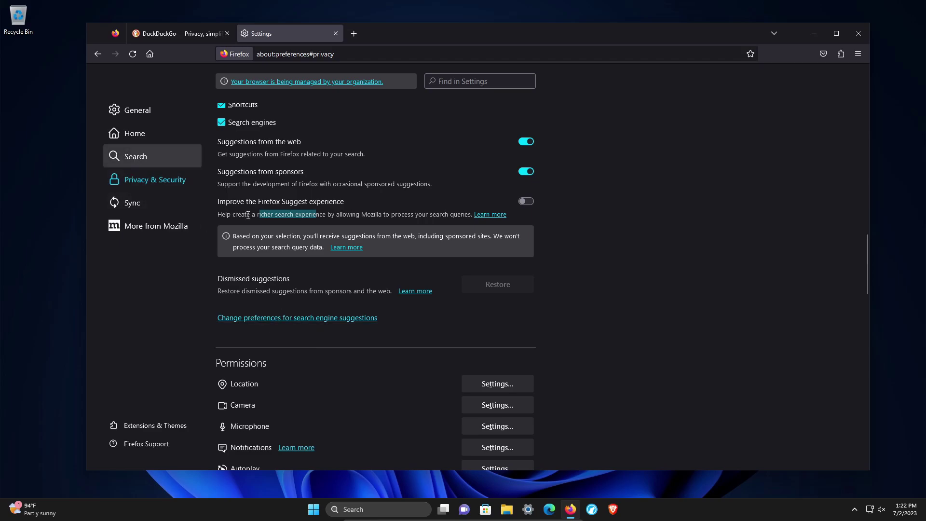
scroll(295, 296, down, 1)
scroll(295, 297, down, 3)
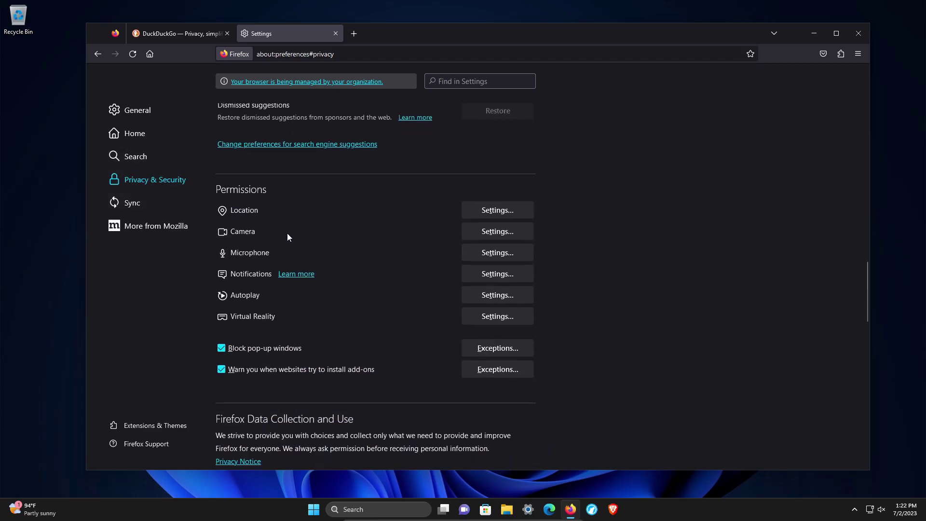
drag(221, 189, 260, 186)
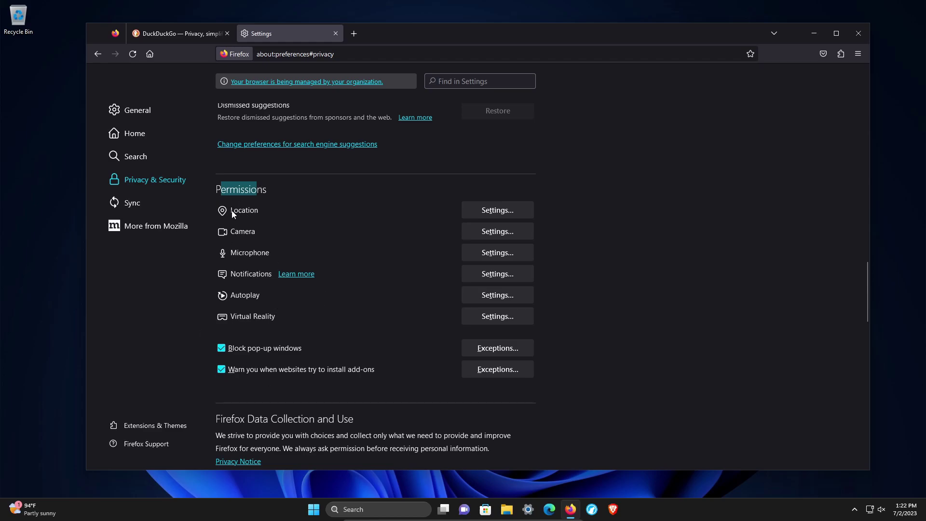
click(482, 210)
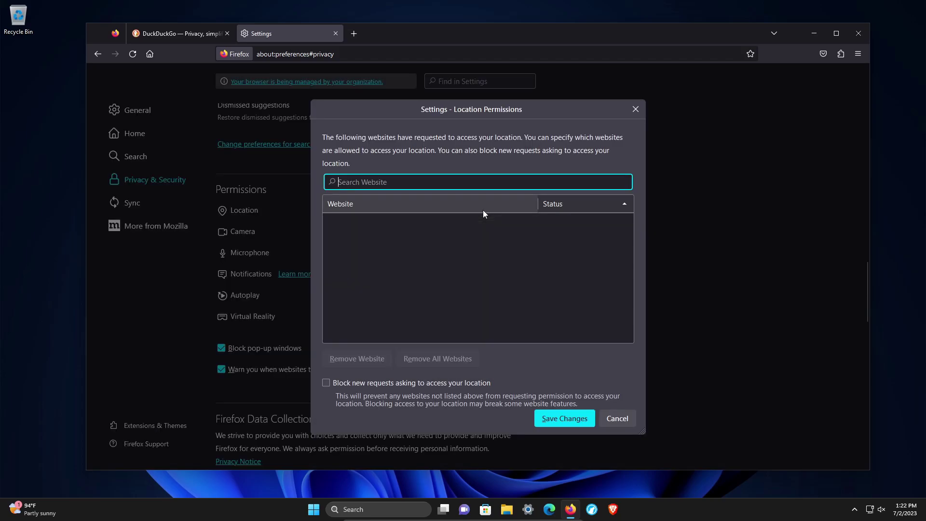
click(635, 109)
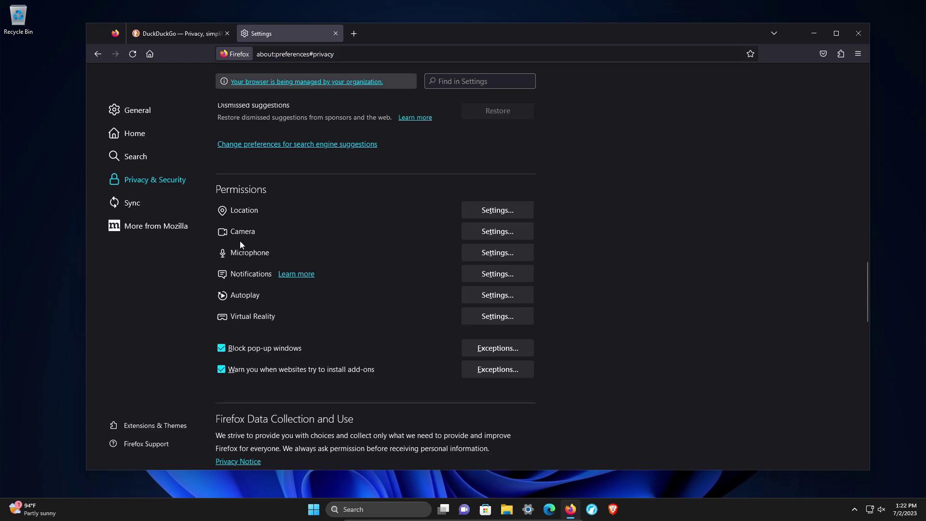
click(483, 252)
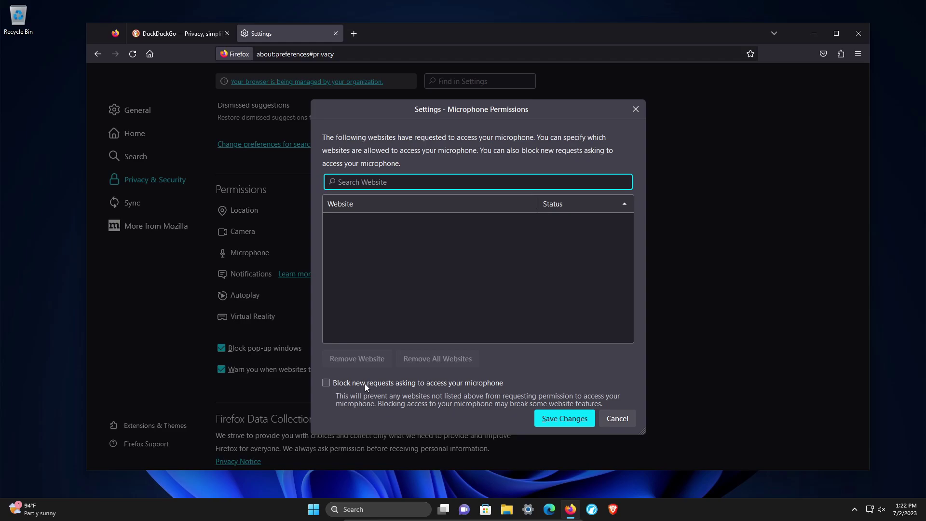
click(635, 109)
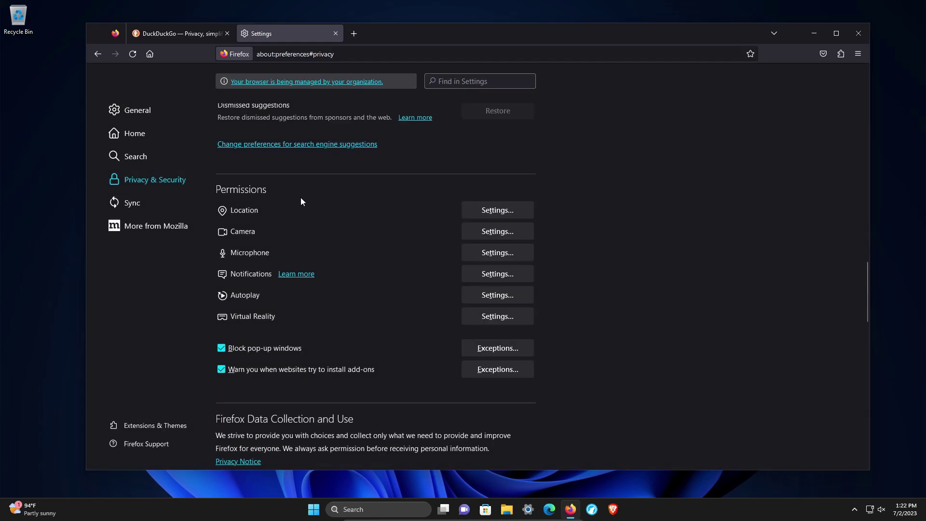
scroll(300, 198, down, 2)
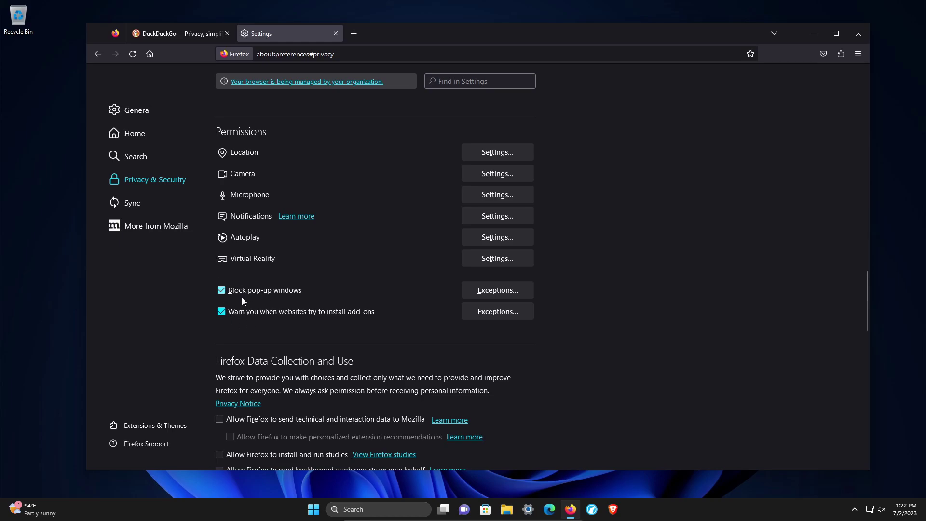
- Review the Firefox Data Collection section, confirming all data collection options stay off
scroll(243, 298, down, 3)
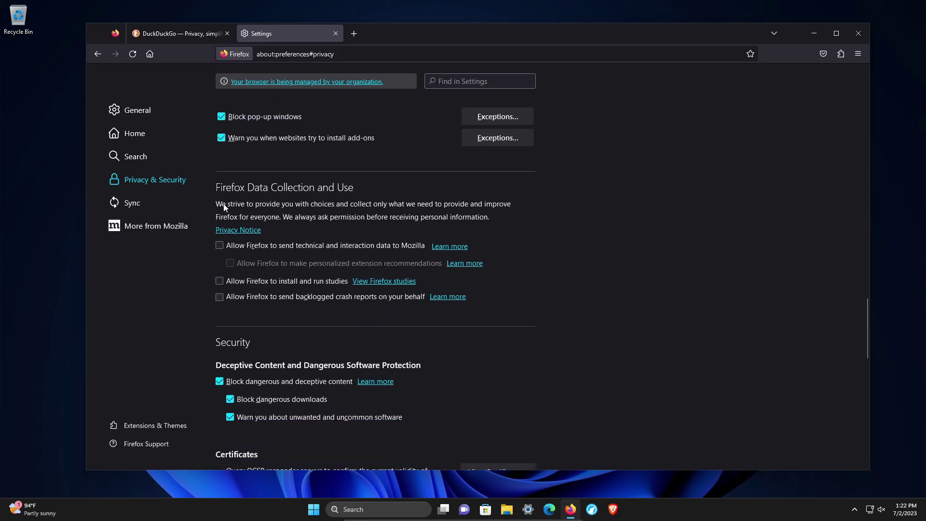
drag(216, 187, 316, 187)
click(361, 192)
scroll(282, 286, down, 3)
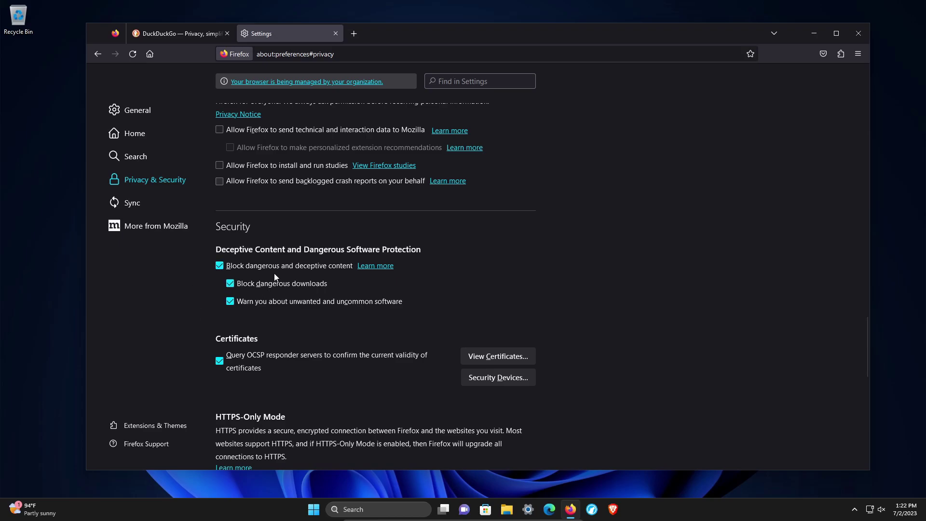
- Open the dangerous-content help article, cycle through all six 'google' matches, then close it
click(375, 266)
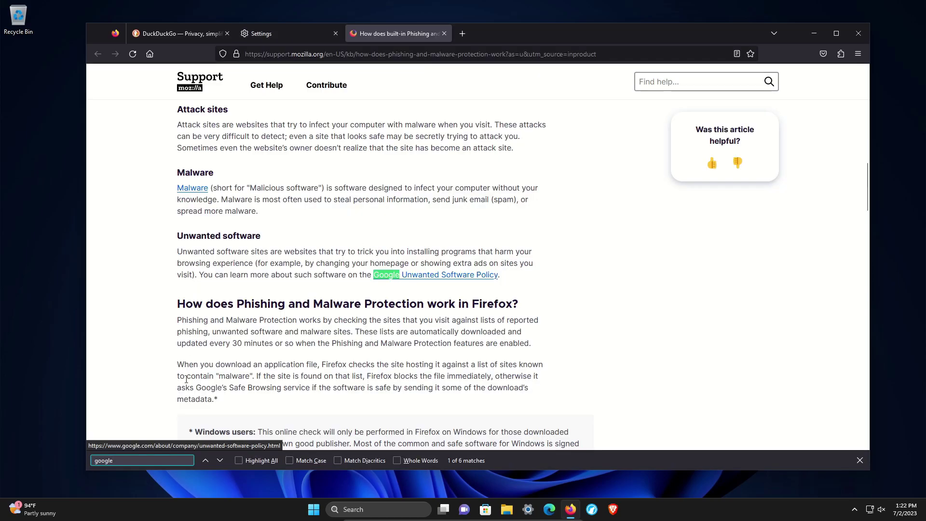
click(220, 461)
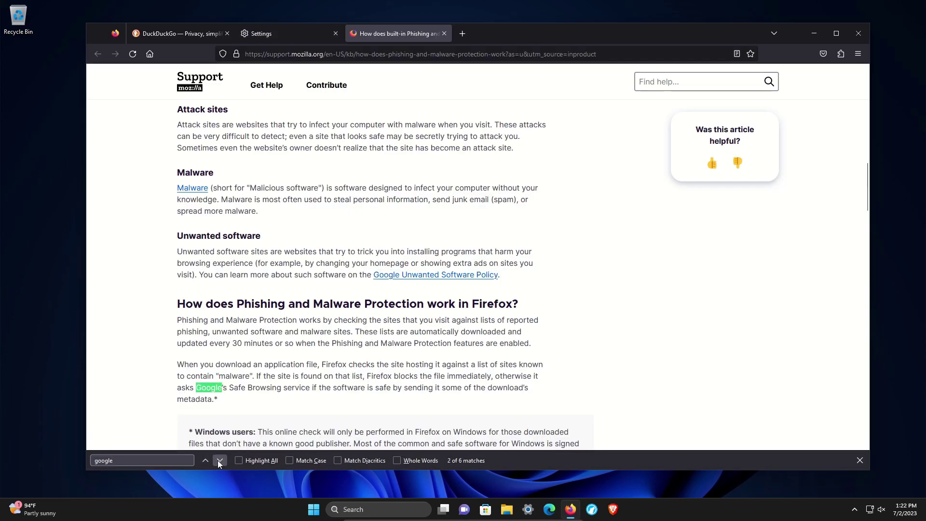
click(219, 460)
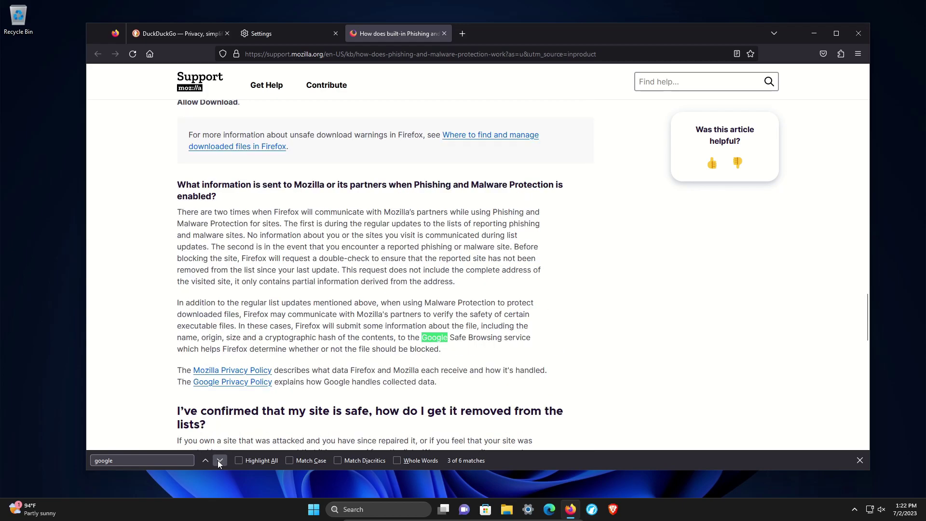
click(218, 461)
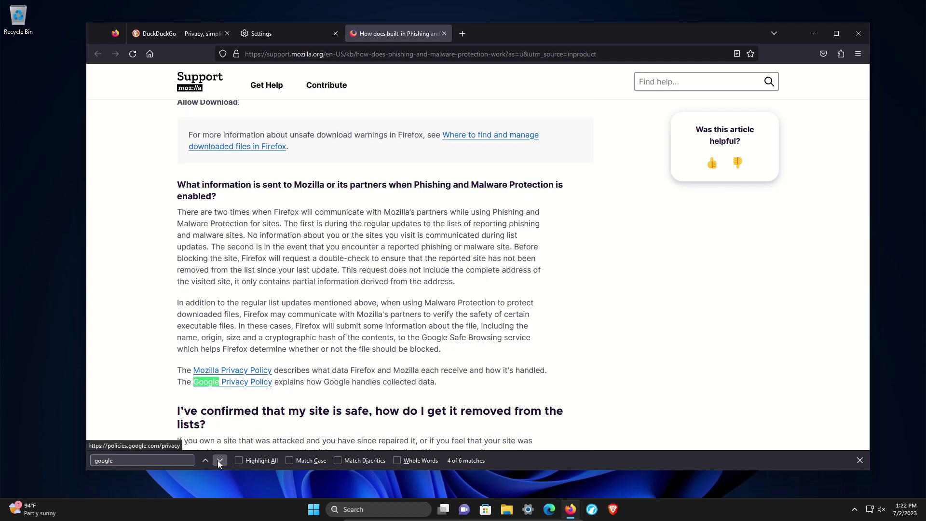
click(218, 460)
click(218, 460)
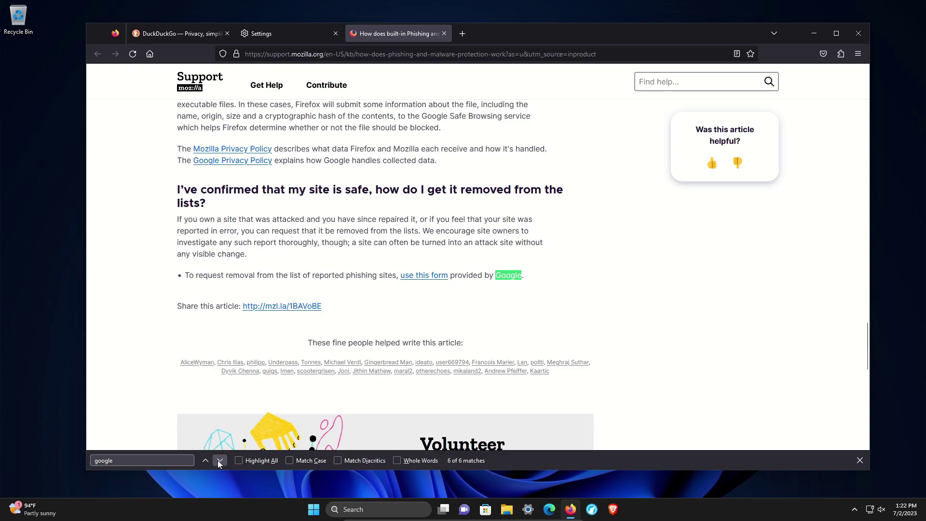
click(218, 461)
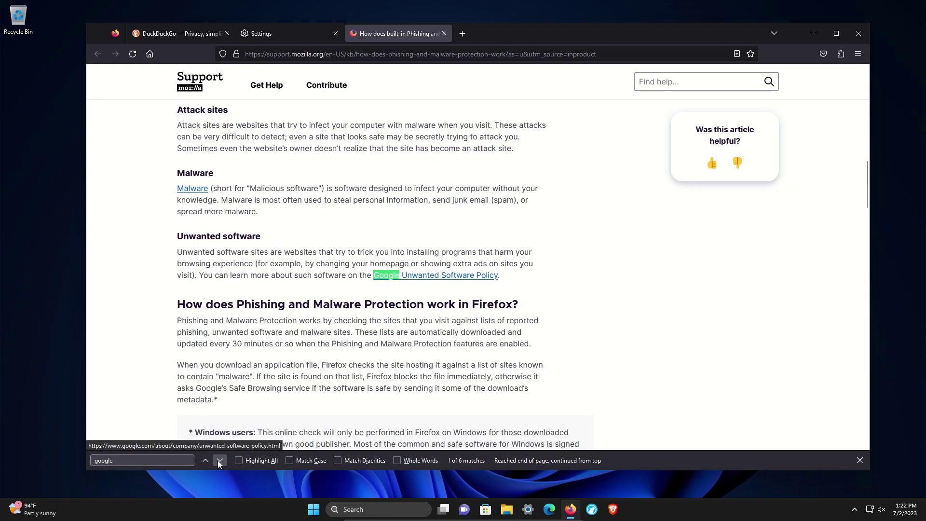
click(444, 33)
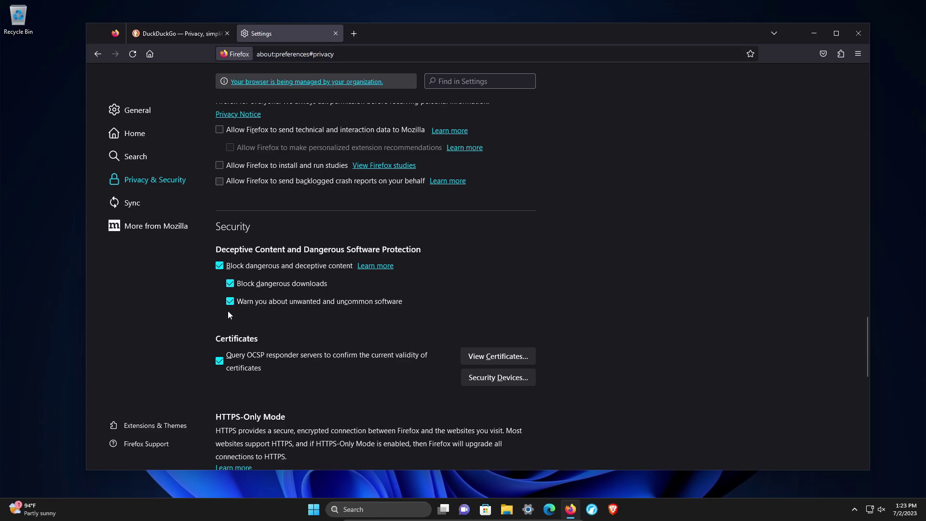
- Confirm 'Enable HTTPS-Only Mode in all windows' is the selected HTTPS-Only option
scroll(228, 310, down, 2)
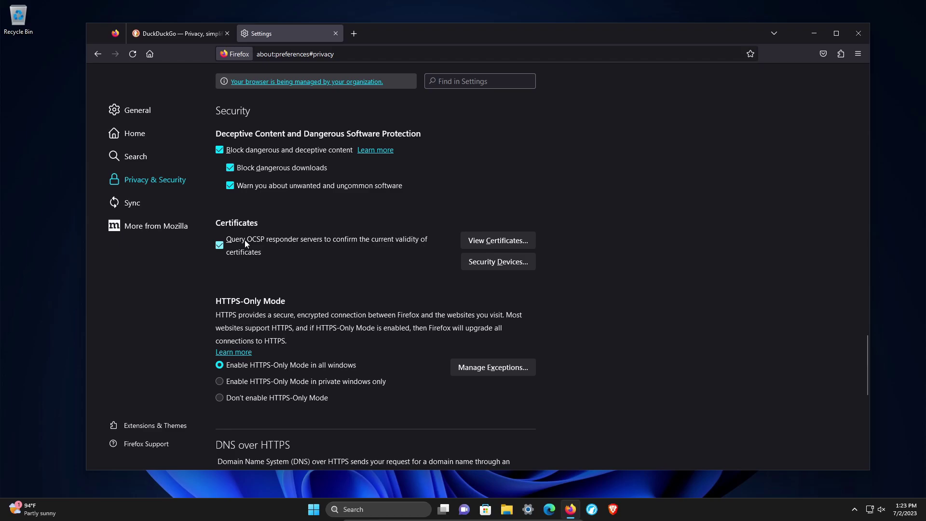
scroll(245, 239, down, 1)
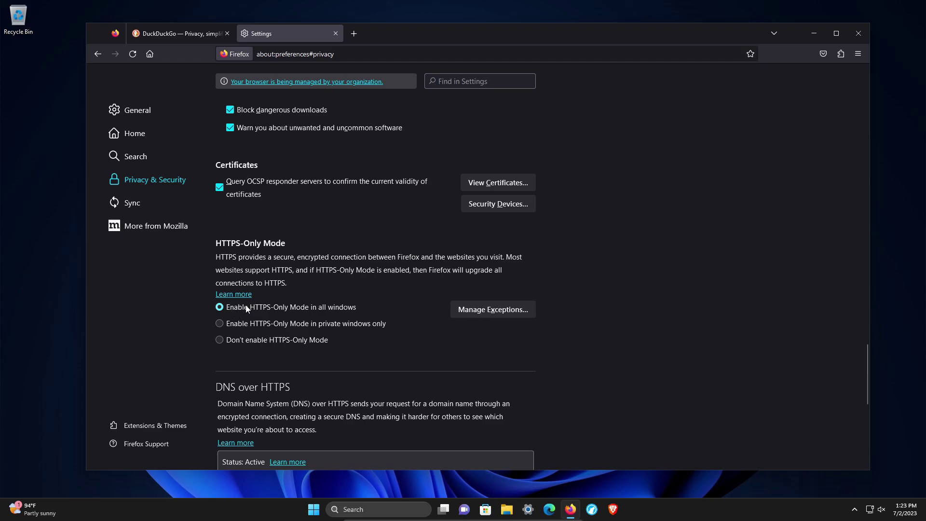
drag(273, 307, 353, 312)
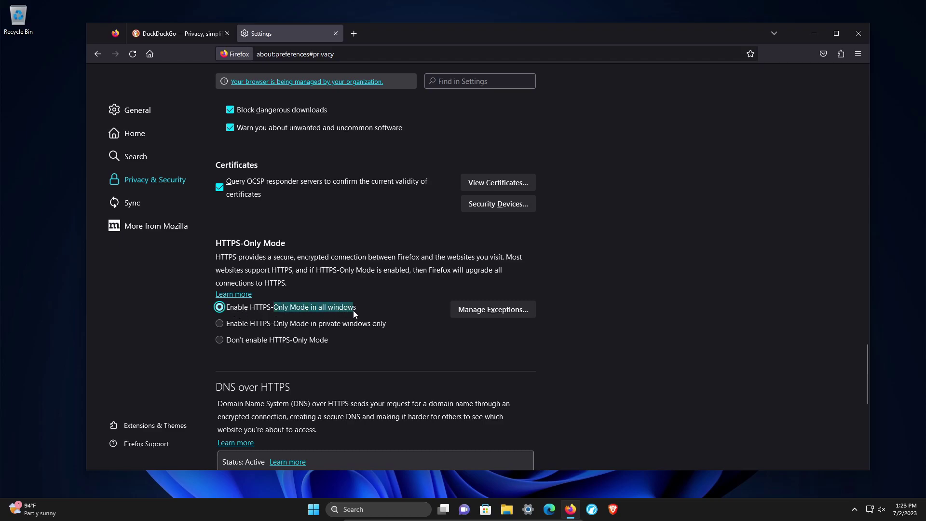
- Scroll to DNS over HTTPS and read its explanation paragraph
scroll(353, 314, down, 3)
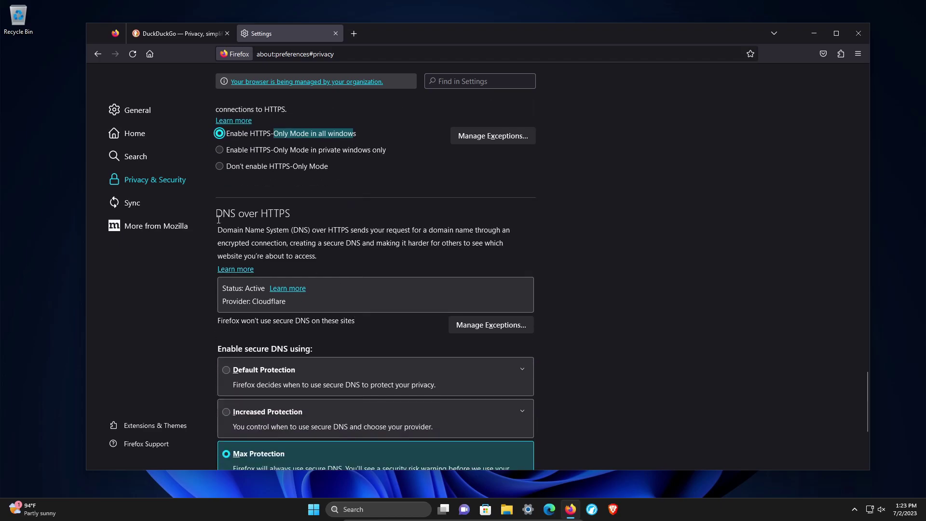
scroll(337, 221, down, 3)
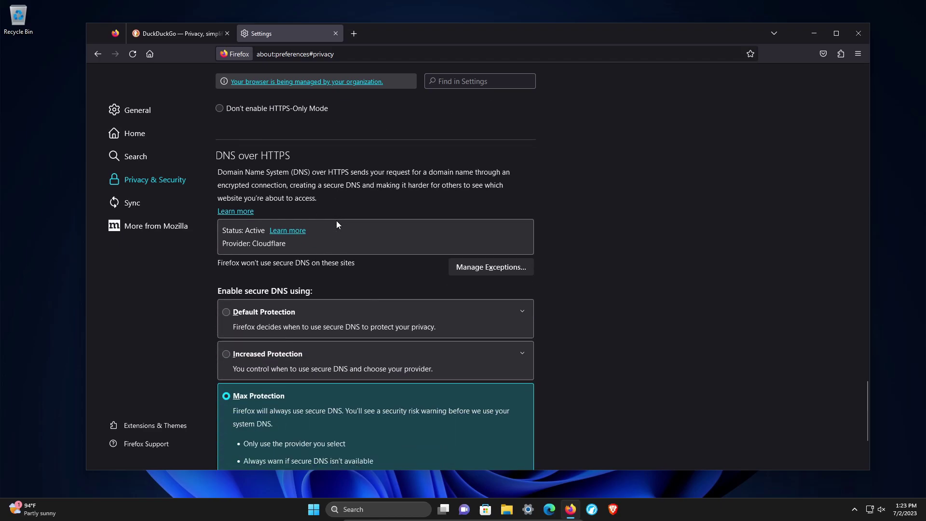
scroll(365, 223, up, 3)
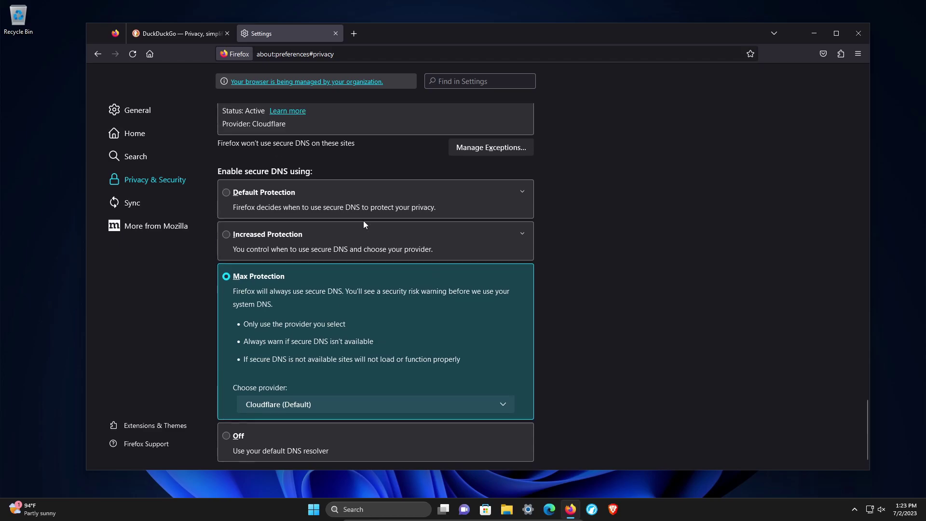
drag(218, 199, 323, 225)
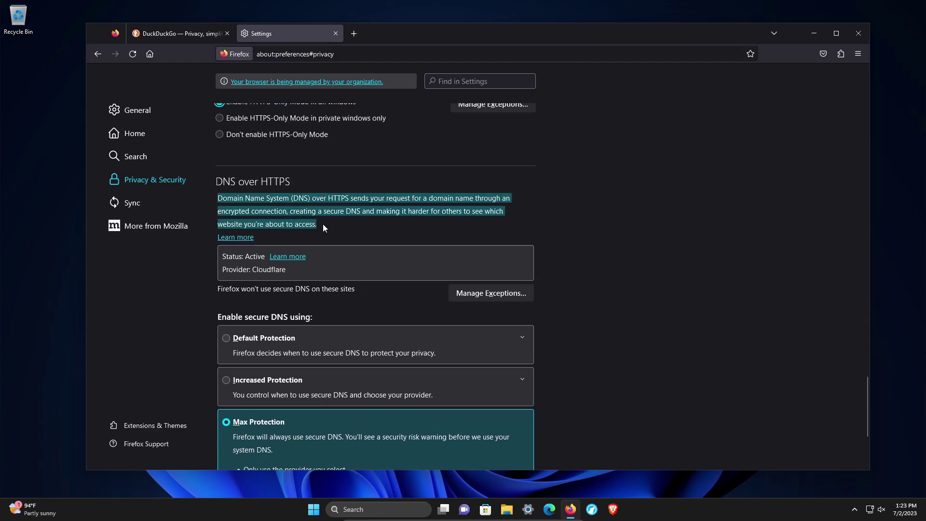
scroll(323, 224, down, 2)
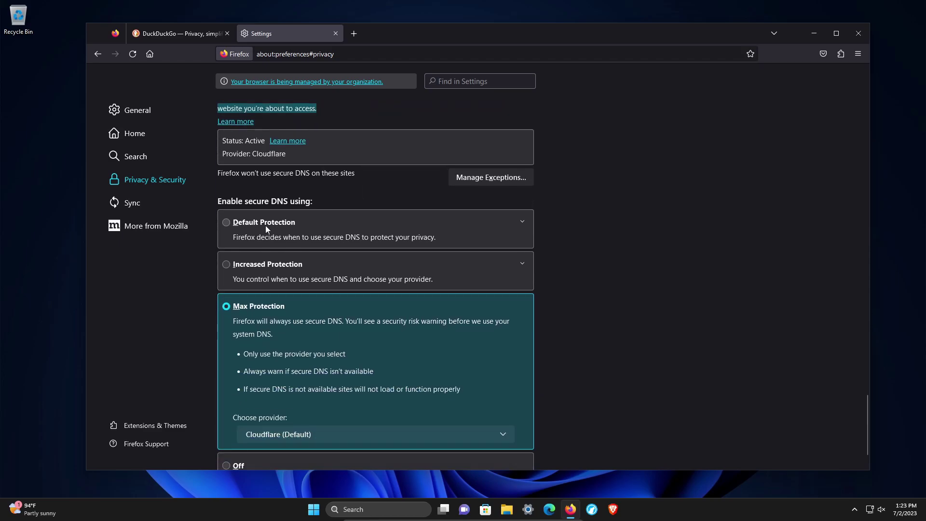
scroll(364, 230, down, 1)
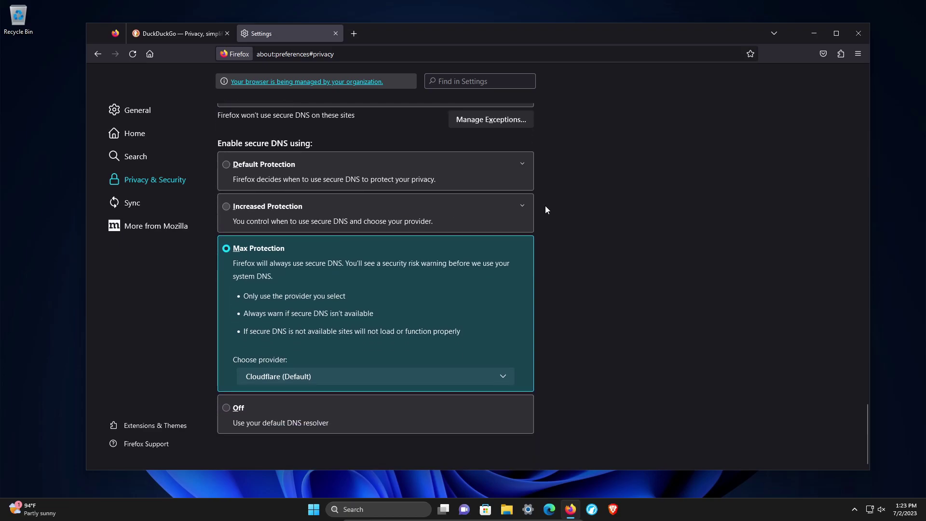
- Expand Increased Protection and check its provider list, keeping Cloudflare (Default) and Max Protection
click(523, 207)
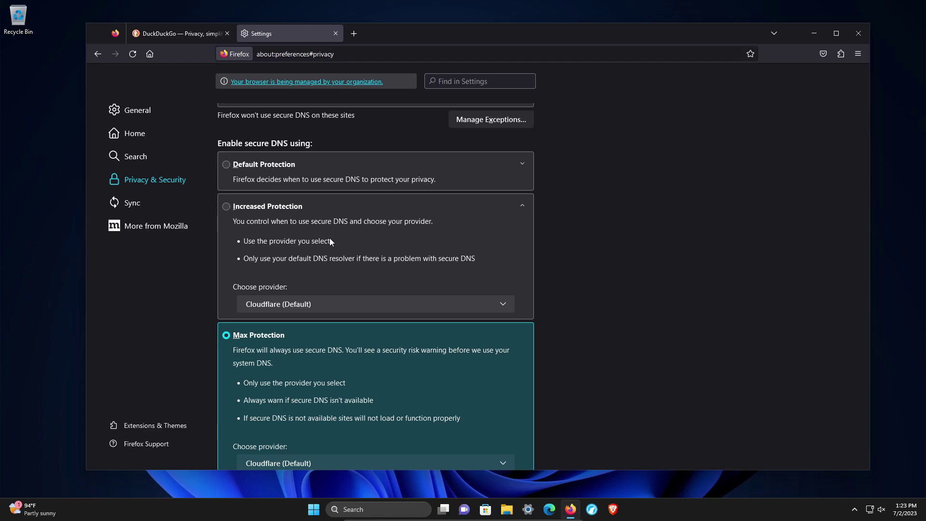
scroll(329, 239, down, 2)
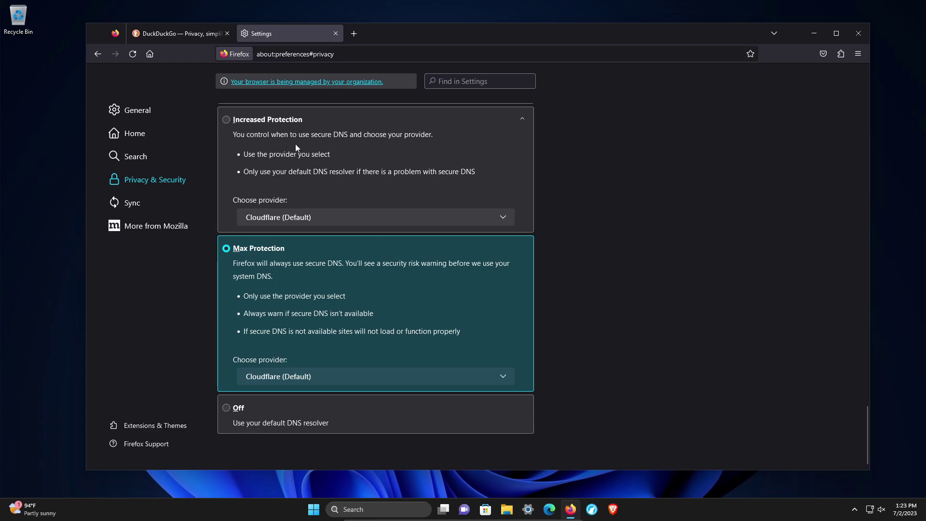
click(314, 217)
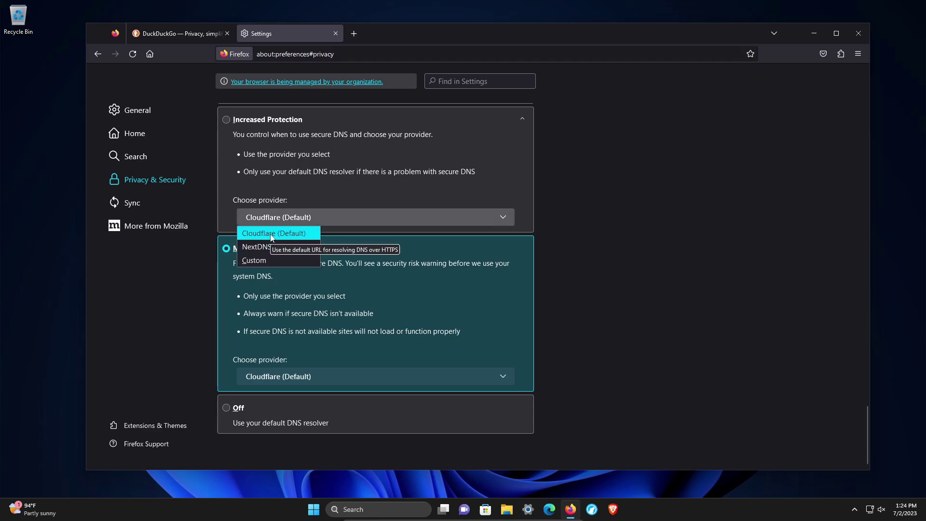
click(315, 183)
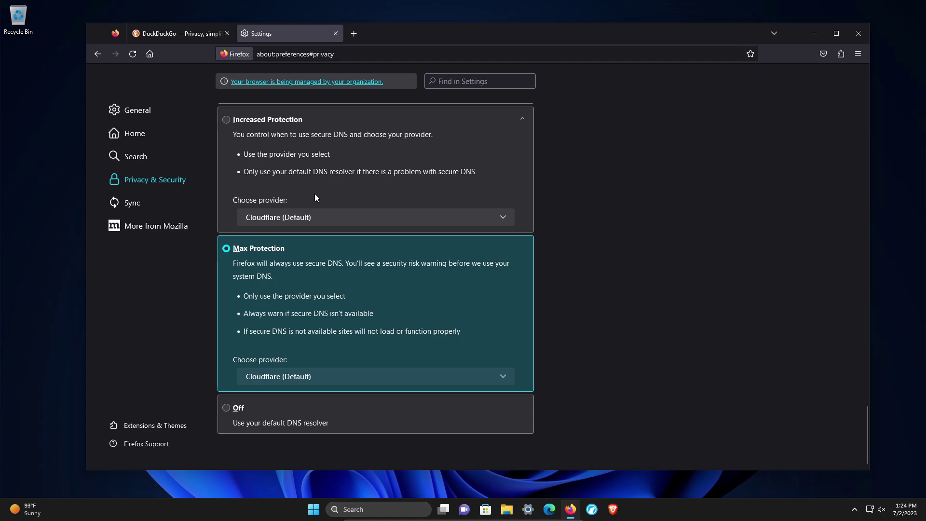
click(317, 212)
click(309, 184)
- Switch to the Sync section of Settings
click(142, 203)
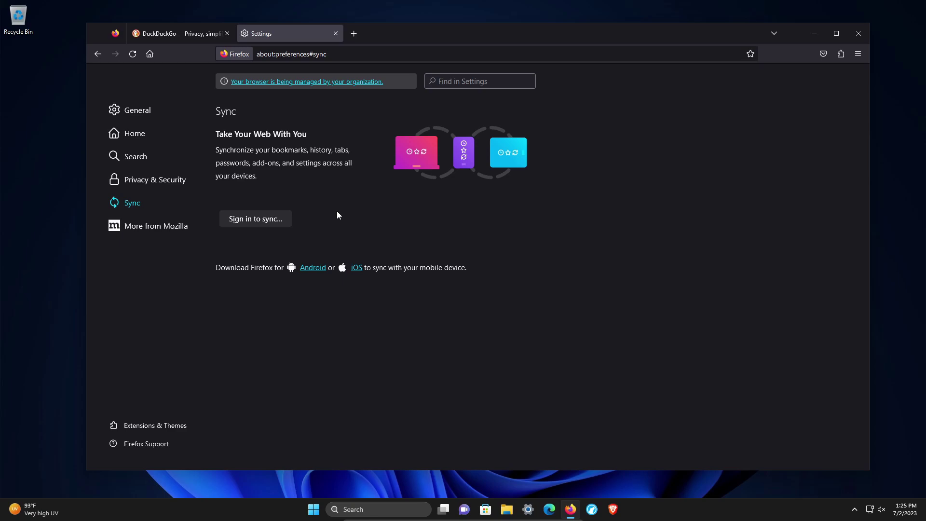
- Review the installed extensions, where only Facebook Container is enabled, and open Mozilla's add-ons site
click(145, 427)
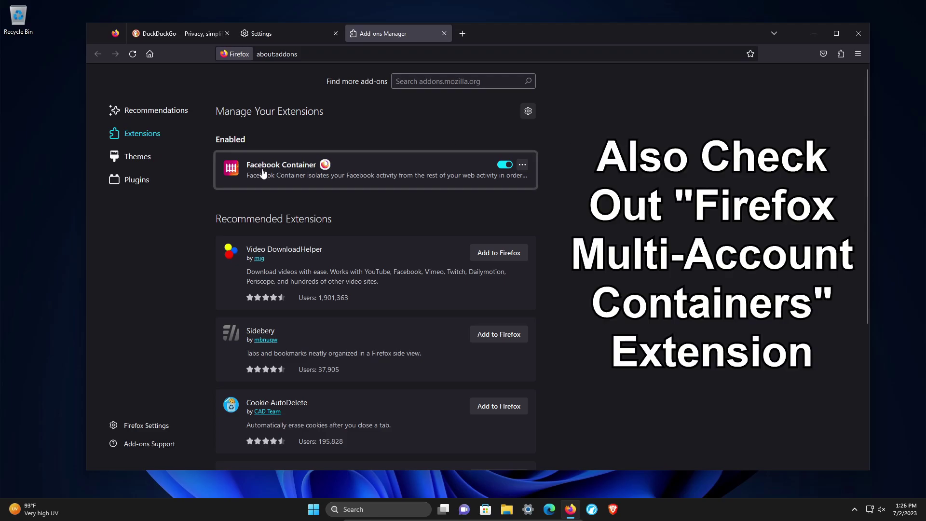
mouse_move(327, 169)
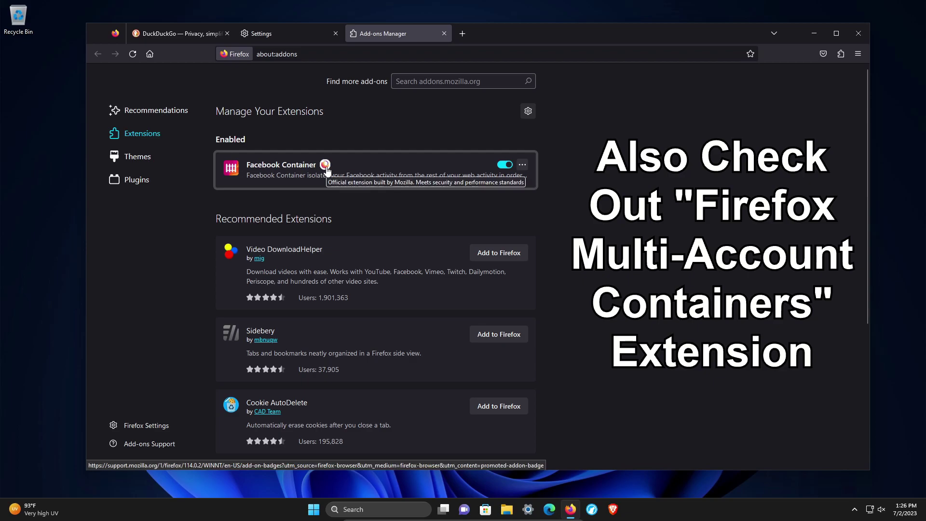
scroll(543, 189, down, 5)
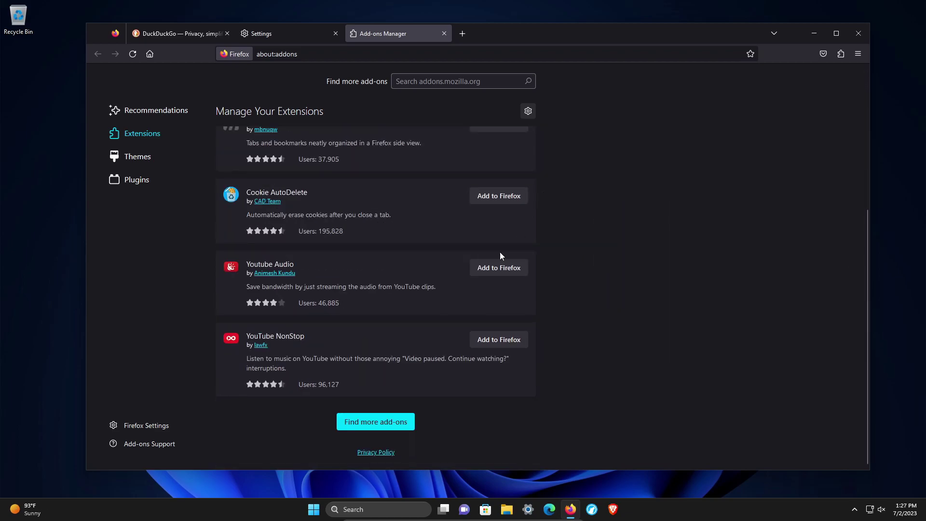
click(376, 423)
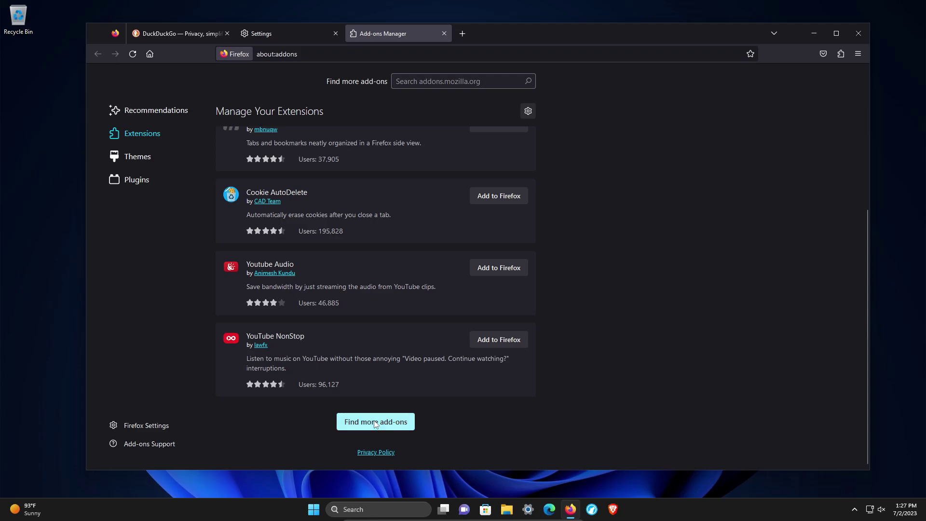
- Browse the 3,710 Privacy & Security extensions, sorted by most users with uBlock Origin first
click(324, 108)
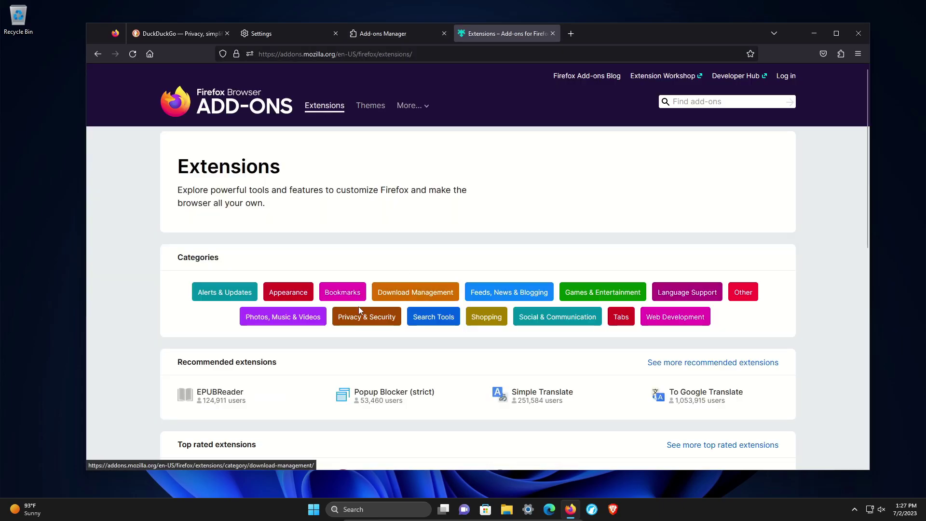
click(368, 314)
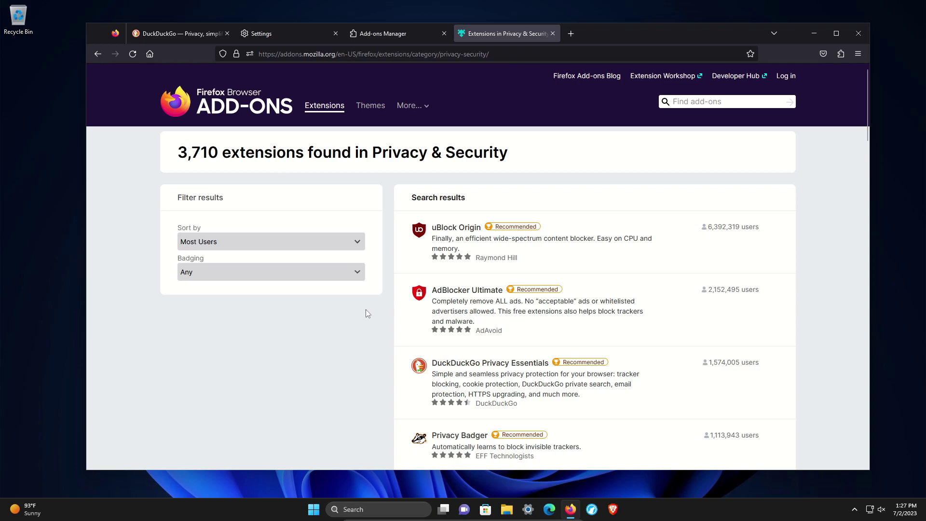
mouse_move(511, 229)
scroll(733, 233, down, 8)
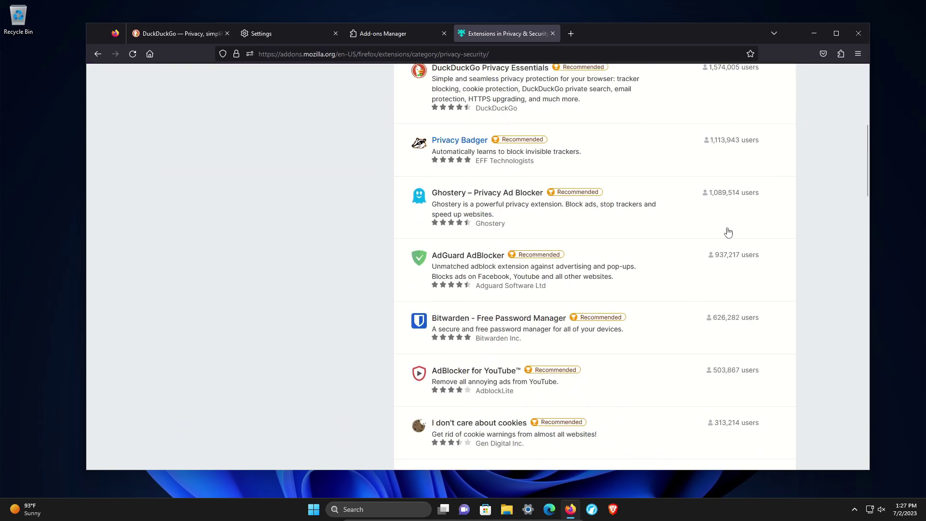
scroll(729, 233, down, 5)
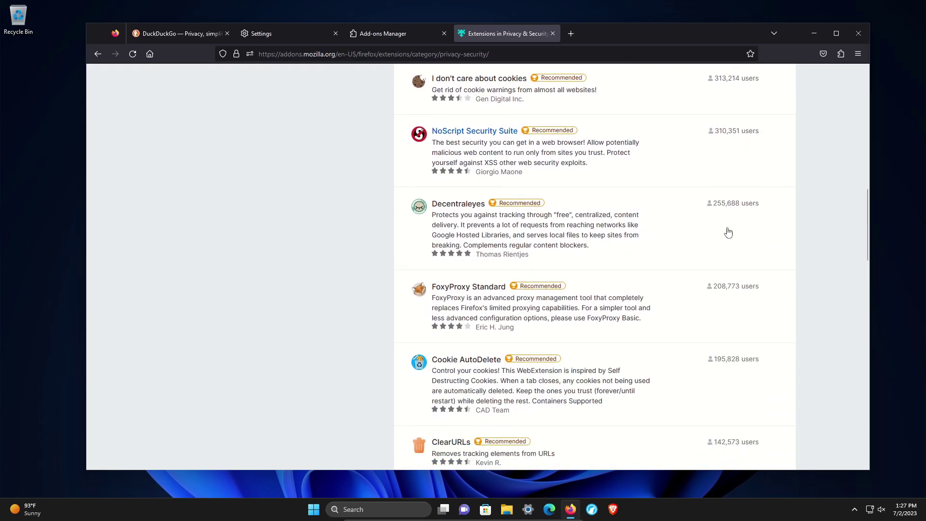
scroll(728, 233, up, 3)
scroll(728, 233, up, 3)
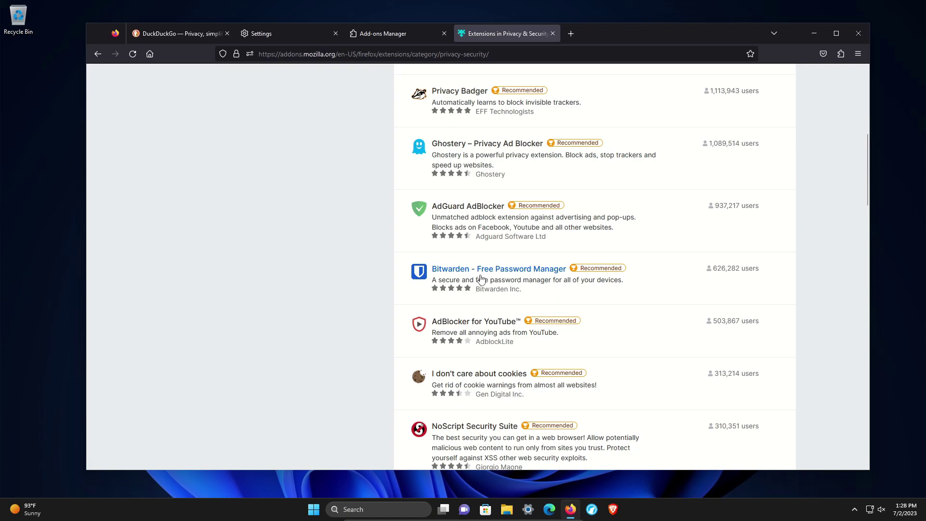
scroll(479, 280, up, 6)
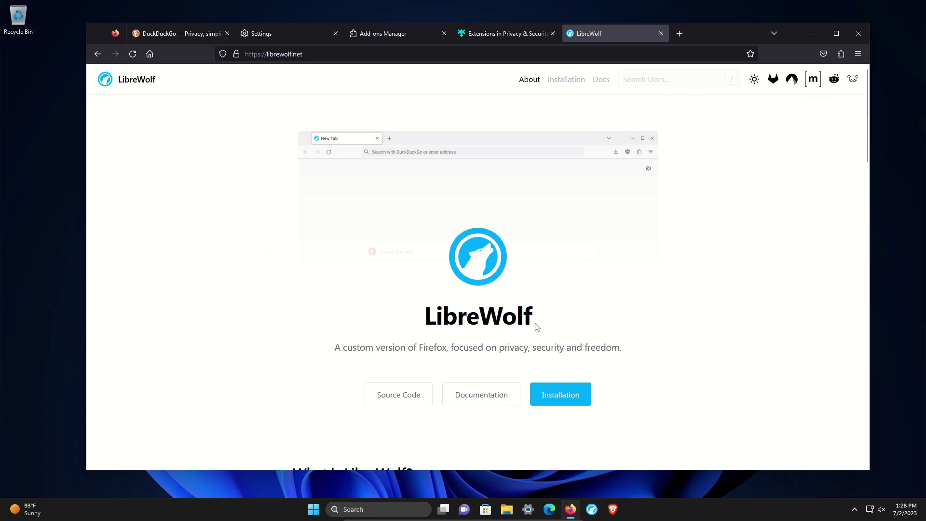
- Highlight LibreWolf's privacy, security and freedom tagline, then scroll down to its Main Features list
drag(343, 348, 596, 349)
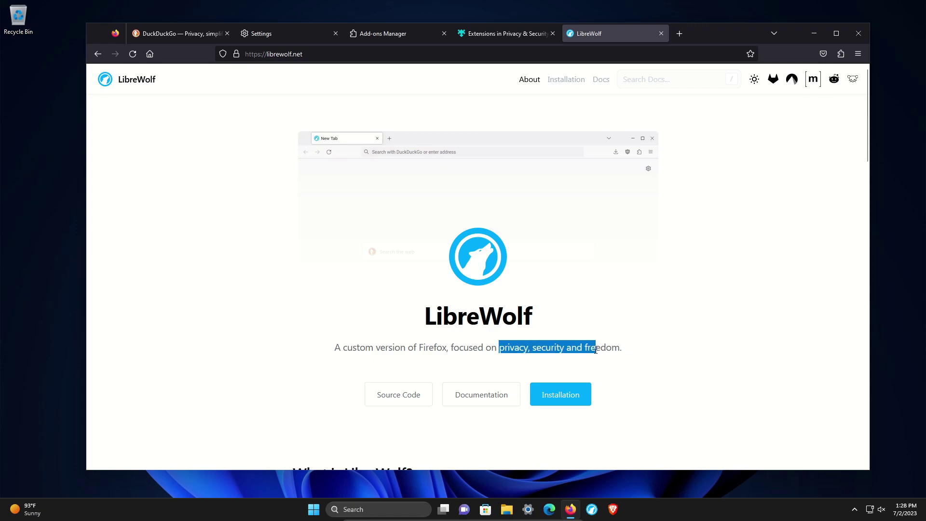
scroll(683, 339, down, 8)
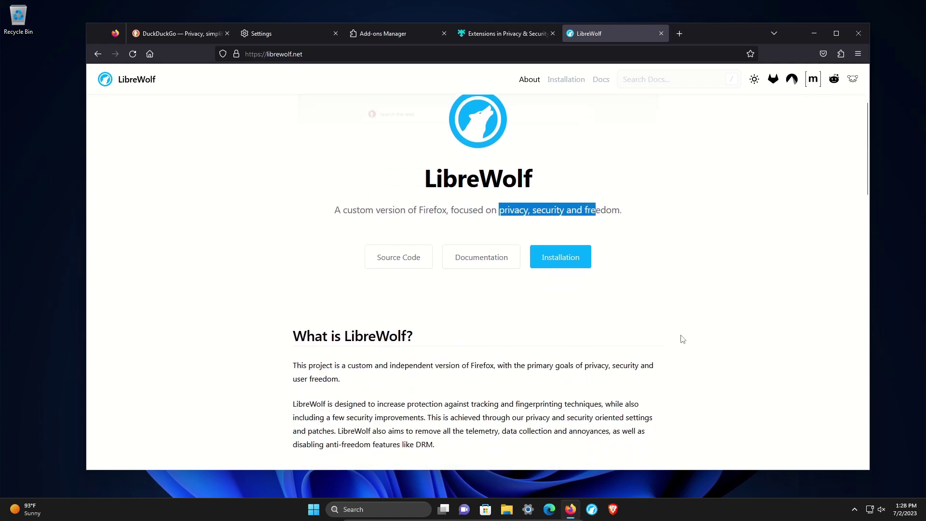
scroll(683, 339, down, 3)
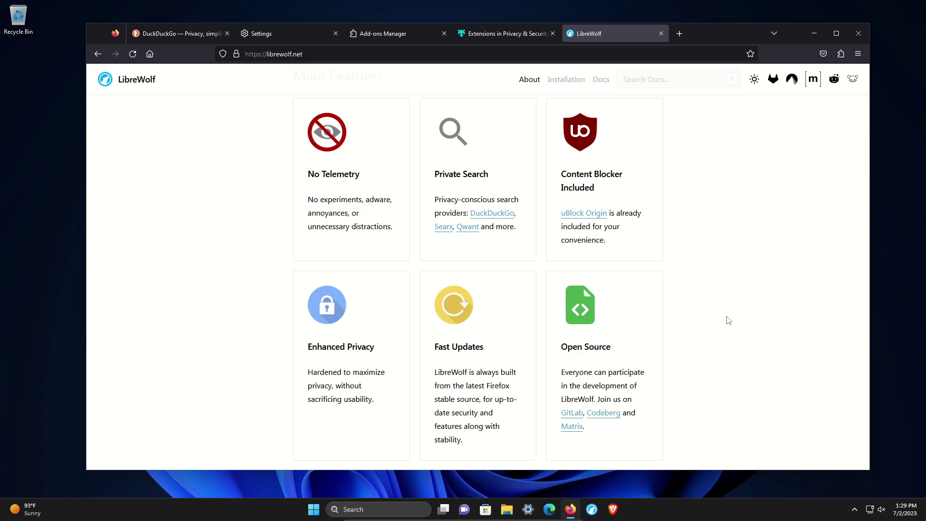
- Show the Windows desktop with Win+D, minimizing the Firefox window
key(super+d)
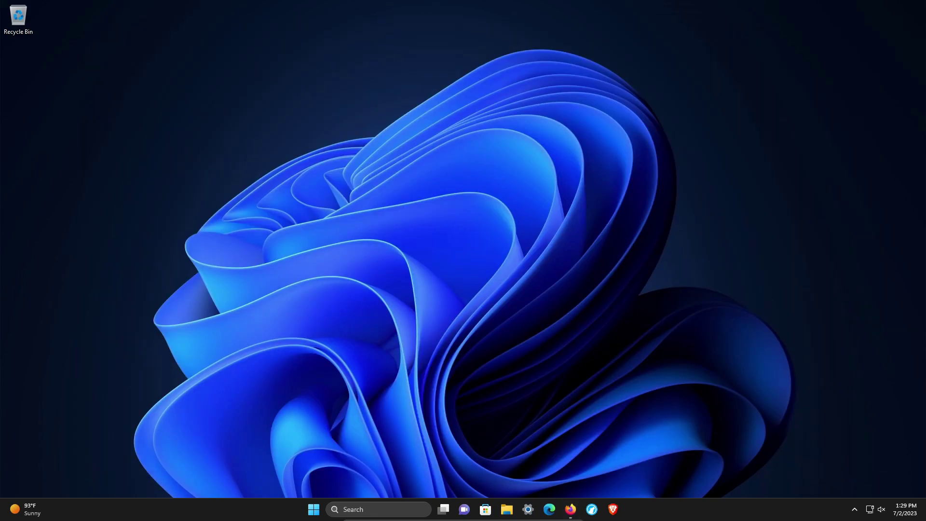